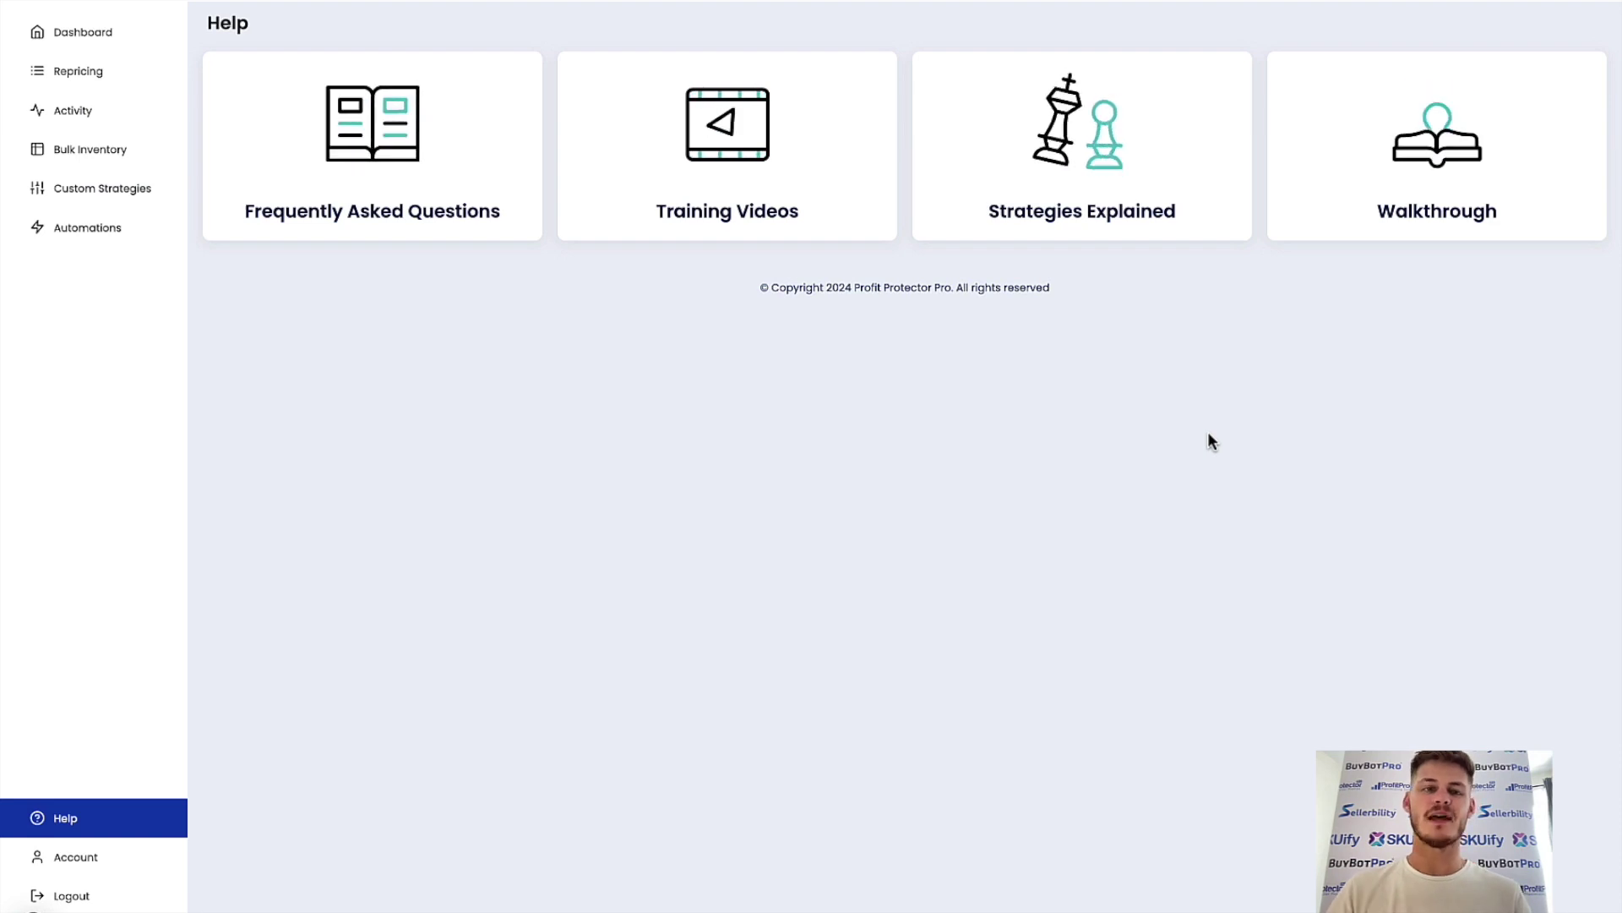
Step: Open the FAQs and expand, then collapse, the min/max prices, Chrome Extension and new-feature answers
{"action": "left_click", "coordinate": [407, 107]}
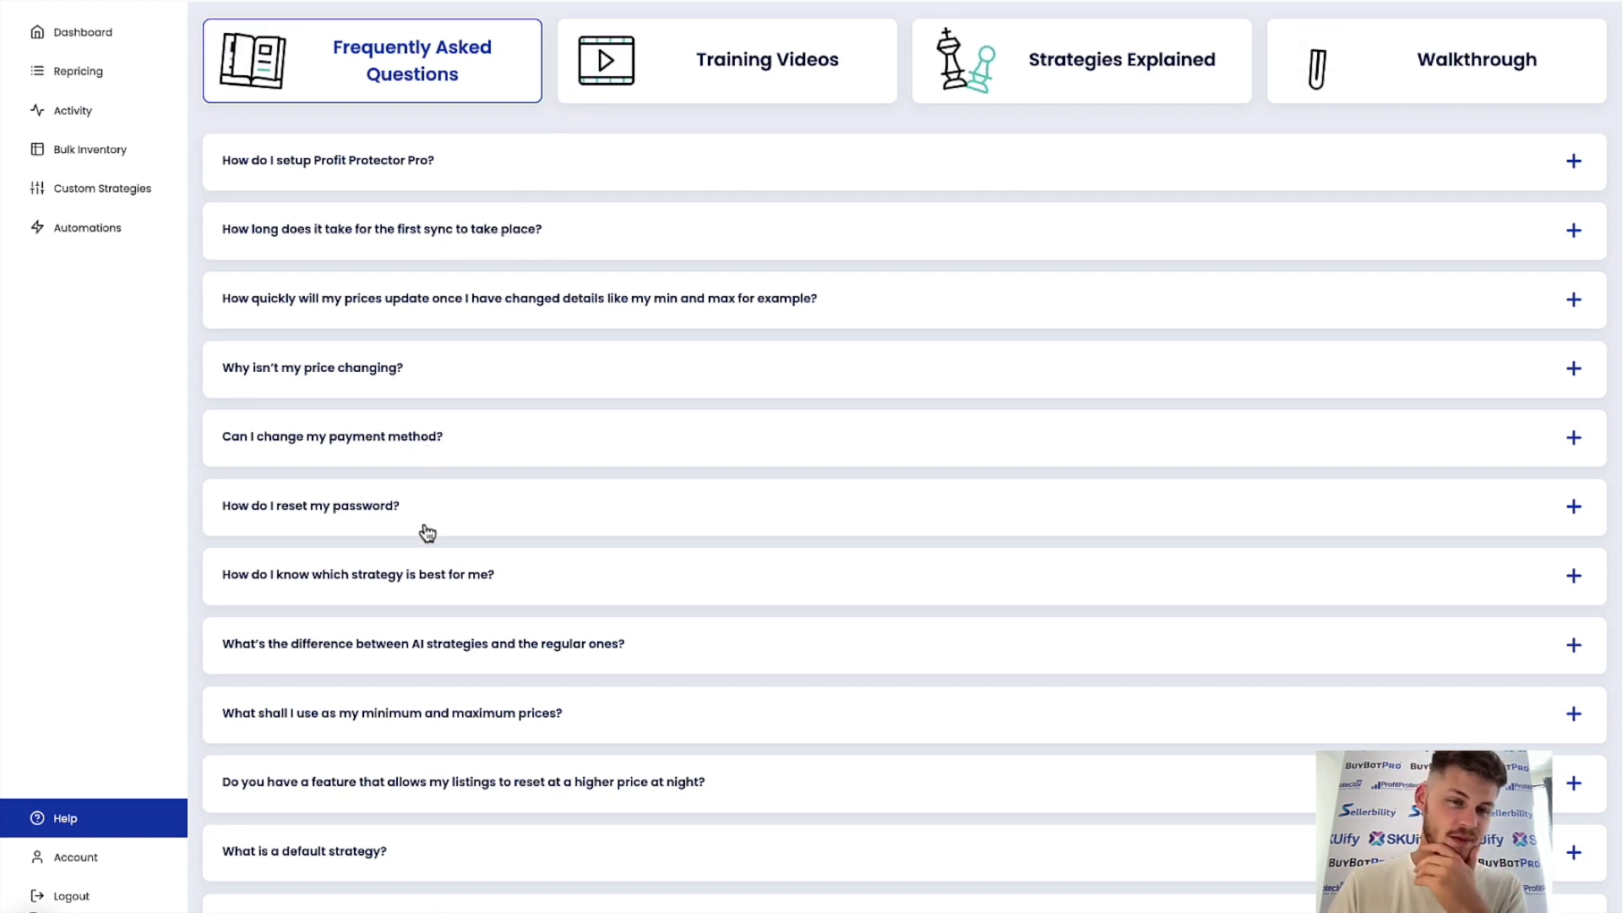
{"action": "scroll", "coordinate": [427, 507], "scroll_direction": "down", "scroll_amount": 2}
{"action": "scroll", "coordinate": [428, 532], "scroll_direction": "down", "scroll_amount": 1}
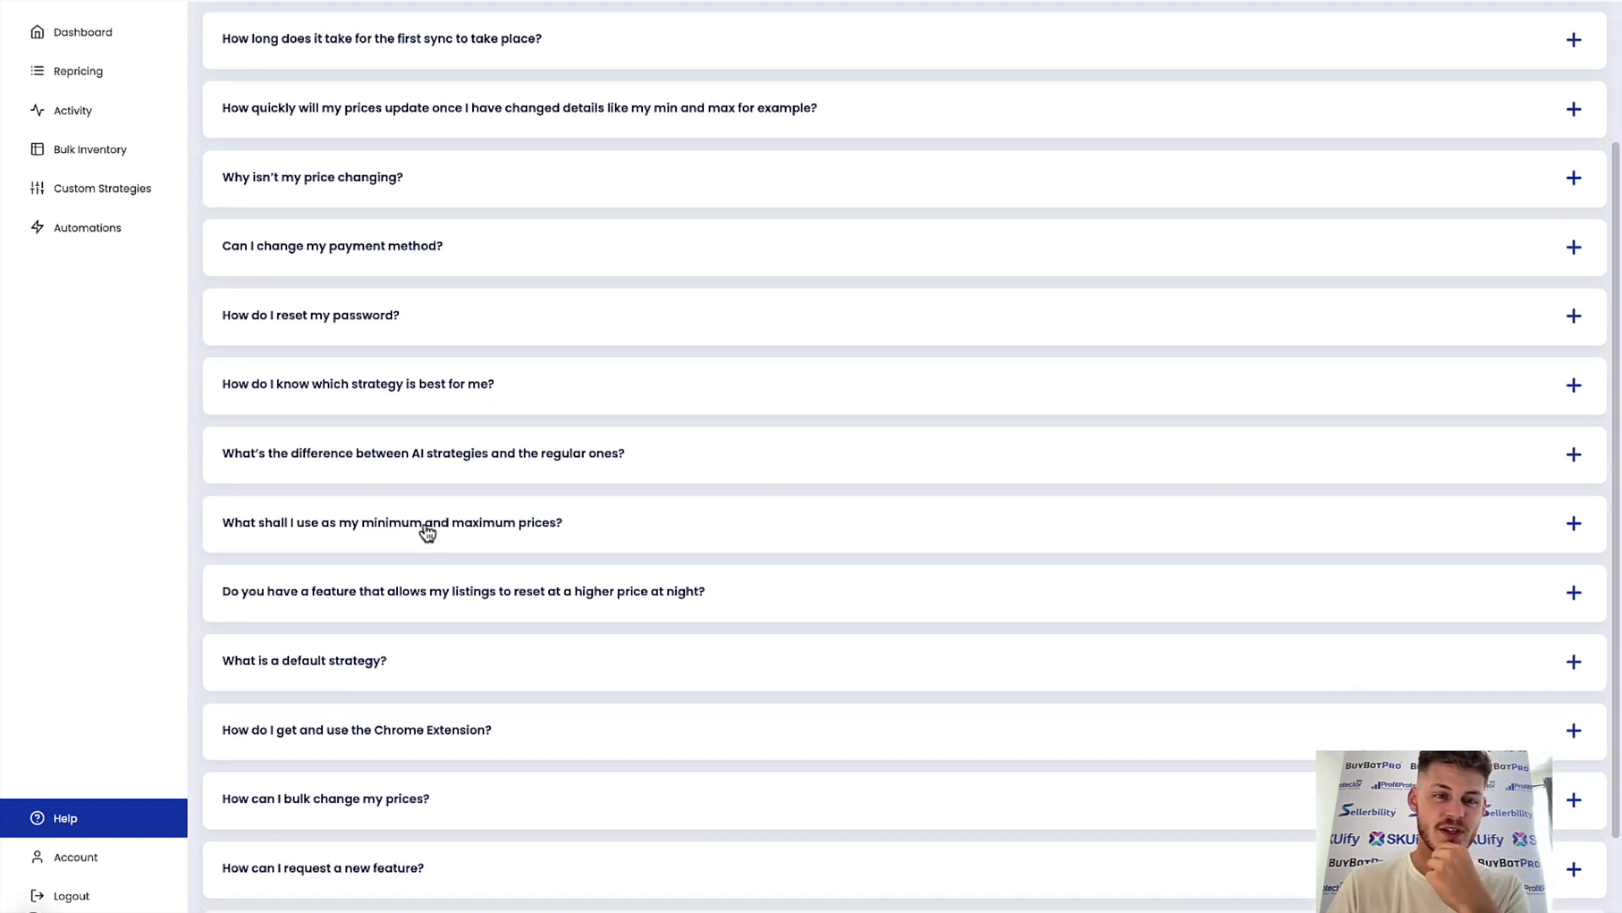
{"action": "left_click", "coordinate": [427, 536]}
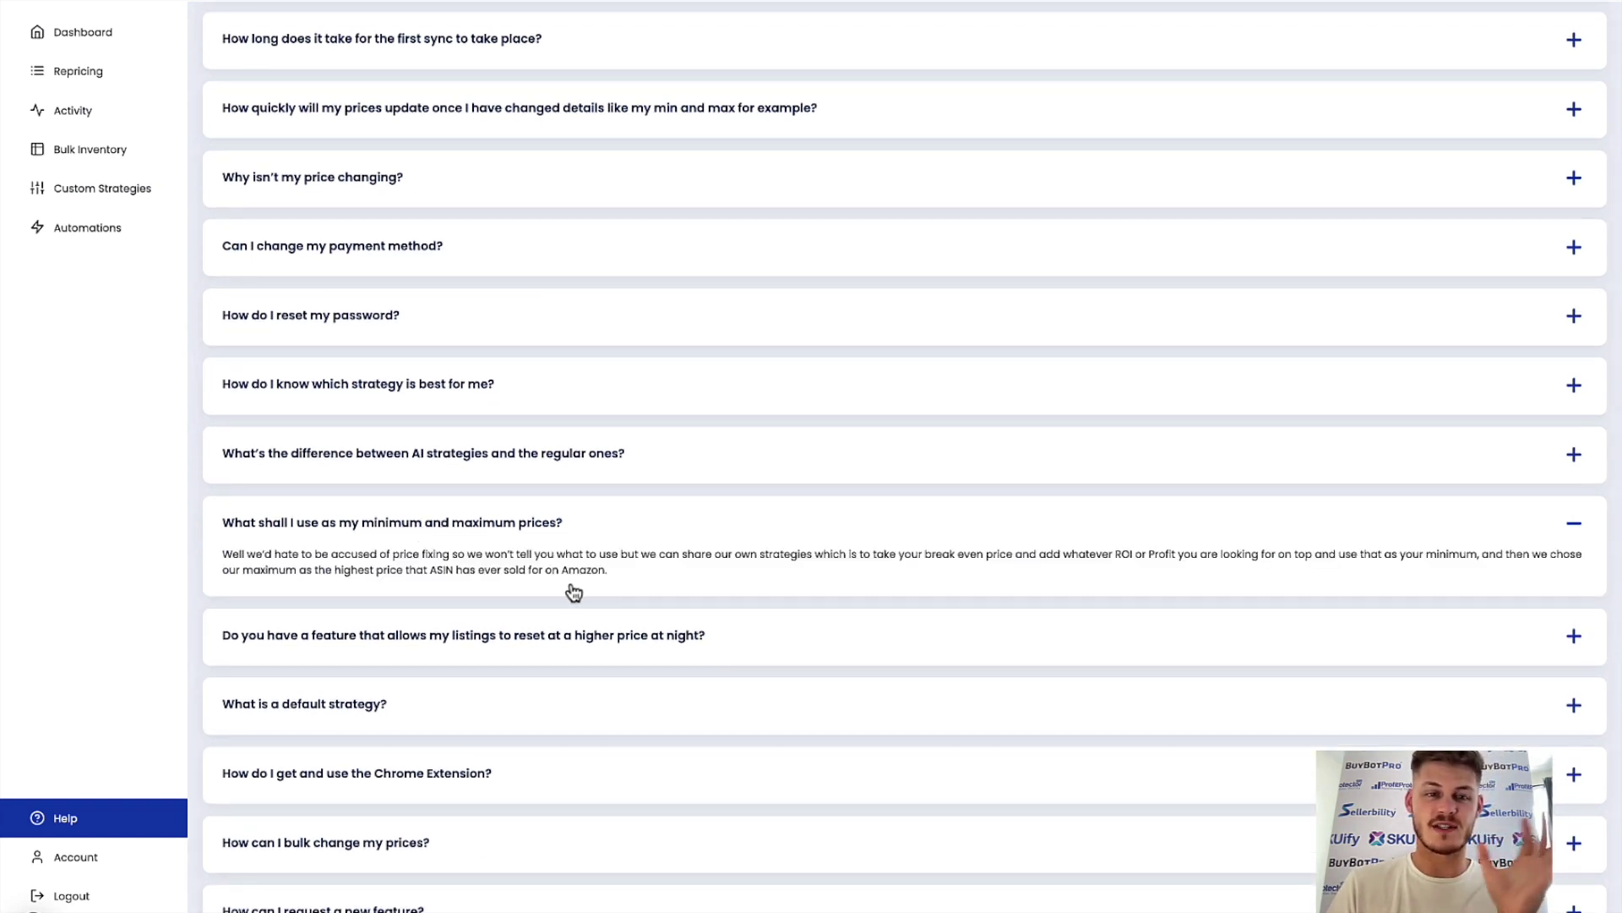
{"action": "left_click", "coordinate": [551, 530]}
{"action": "scroll", "coordinate": [563, 756], "scroll_direction": "down", "scroll_amount": 2}
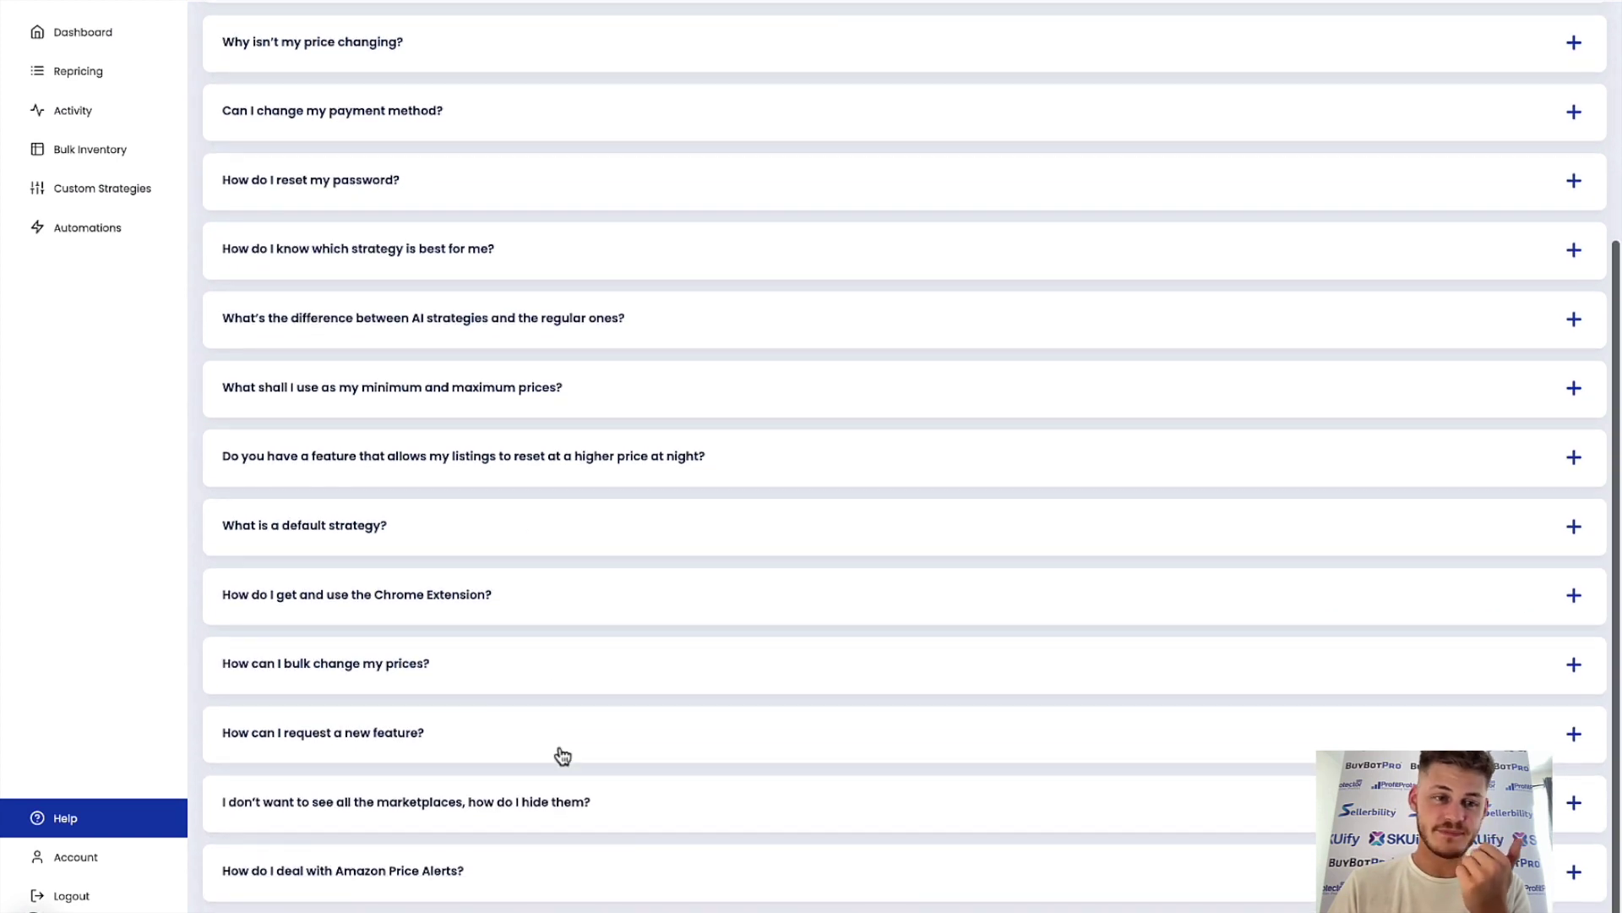
{"action": "left_click", "coordinate": [472, 616]}
{"action": "left_click", "coordinate": [472, 616]}
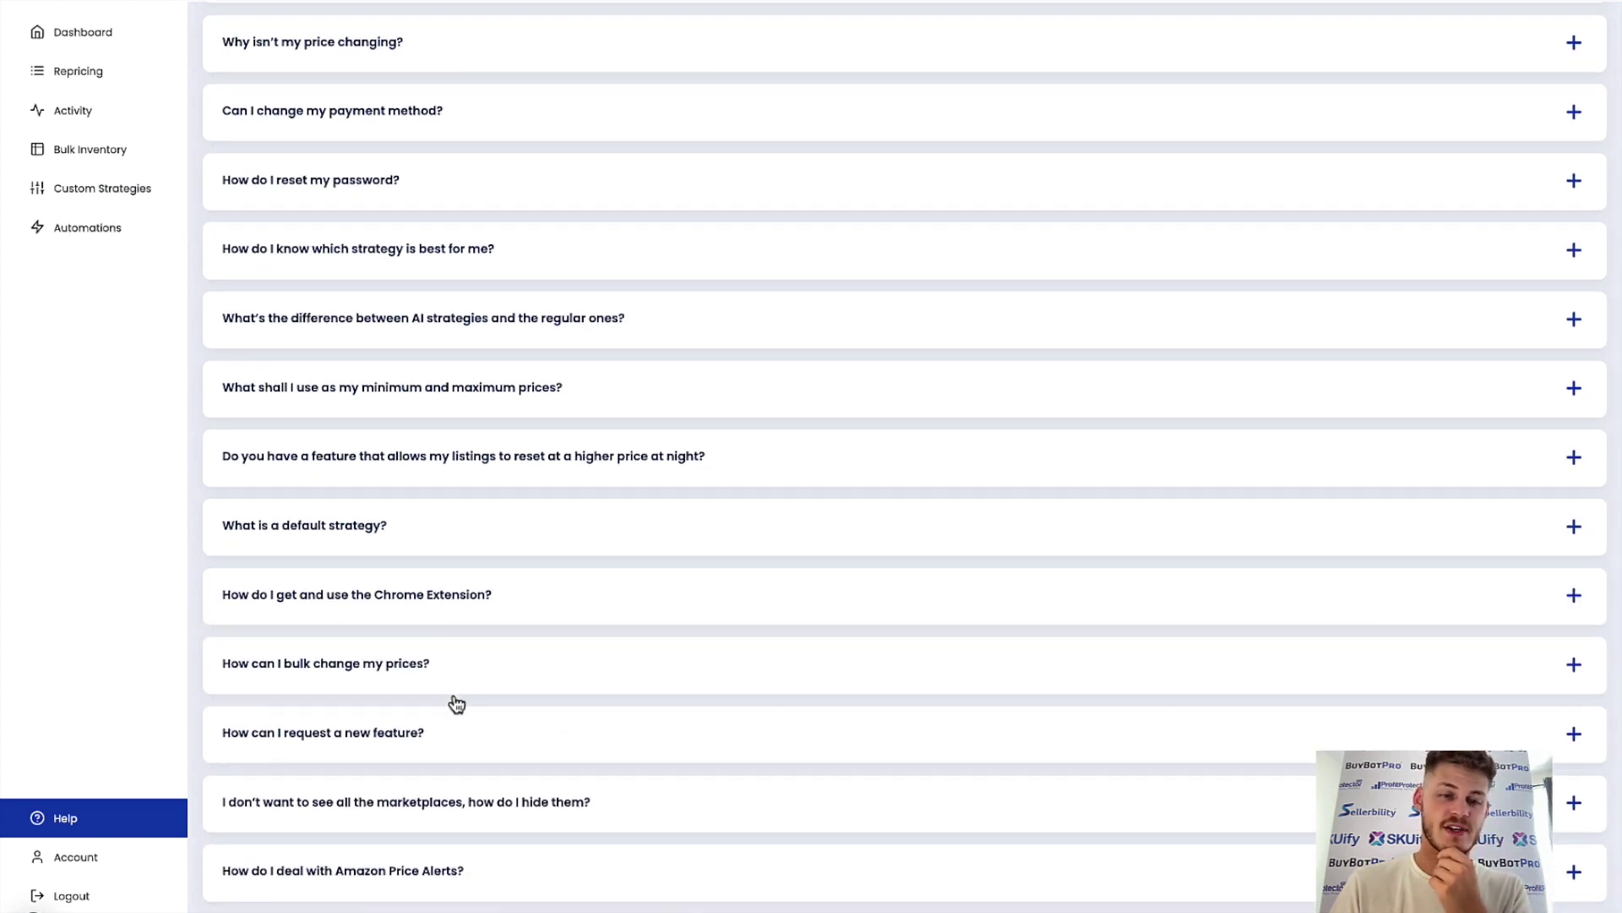
{"action": "left_click", "coordinate": [465, 757]}
{"action": "left_click", "coordinate": [463, 757]}
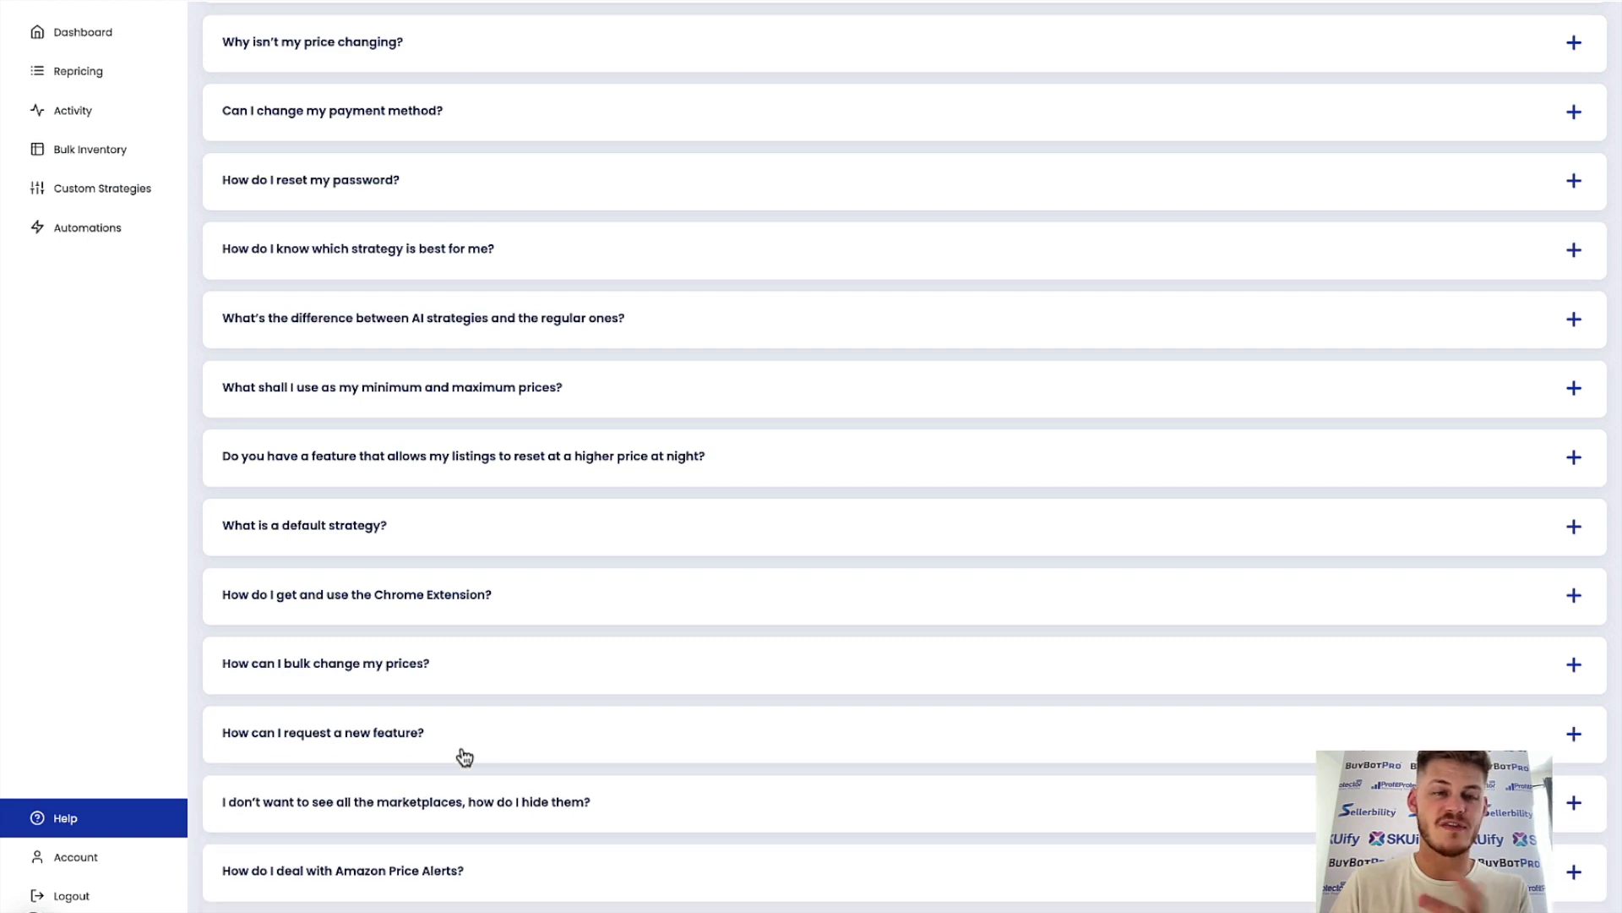
{"action": "scroll", "coordinate": [617, 582], "scroll_direction": "up", "scroll_amount": 5}
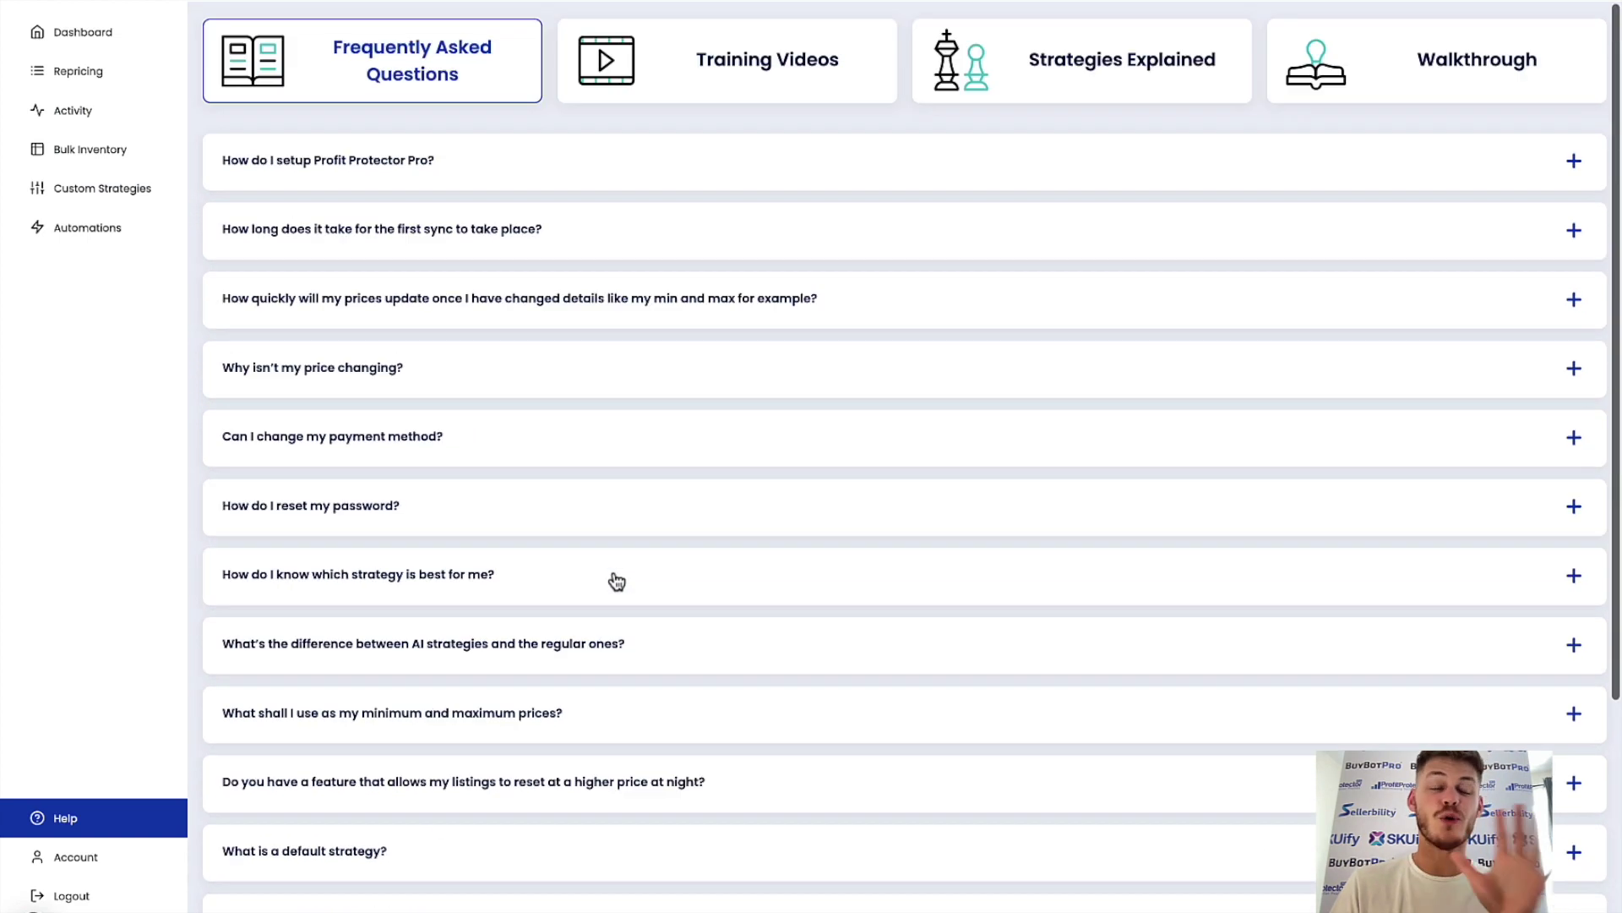
{"action": "left_click", "coordinate": [668, 99]}
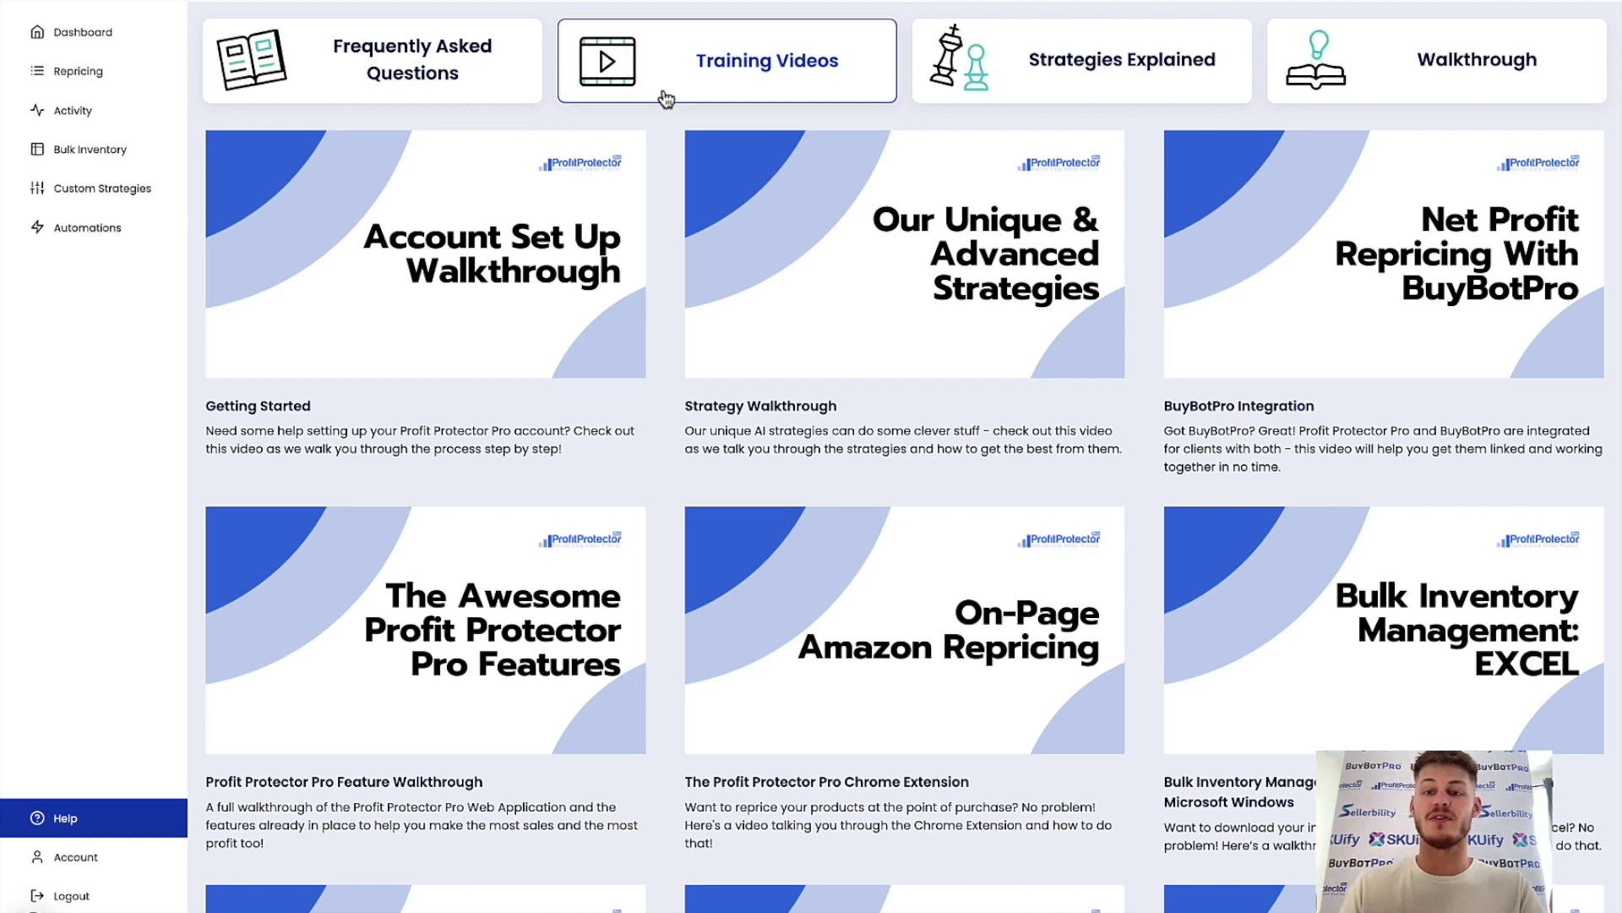
{"action": "scroll", "coordinate": [813, 442], "scroll_direction": "down", "scroll_amount": 3}
{"action": "scroll", "coordinate": [812, 442], "scroll_direction": "down", "scroll_amount": 3}
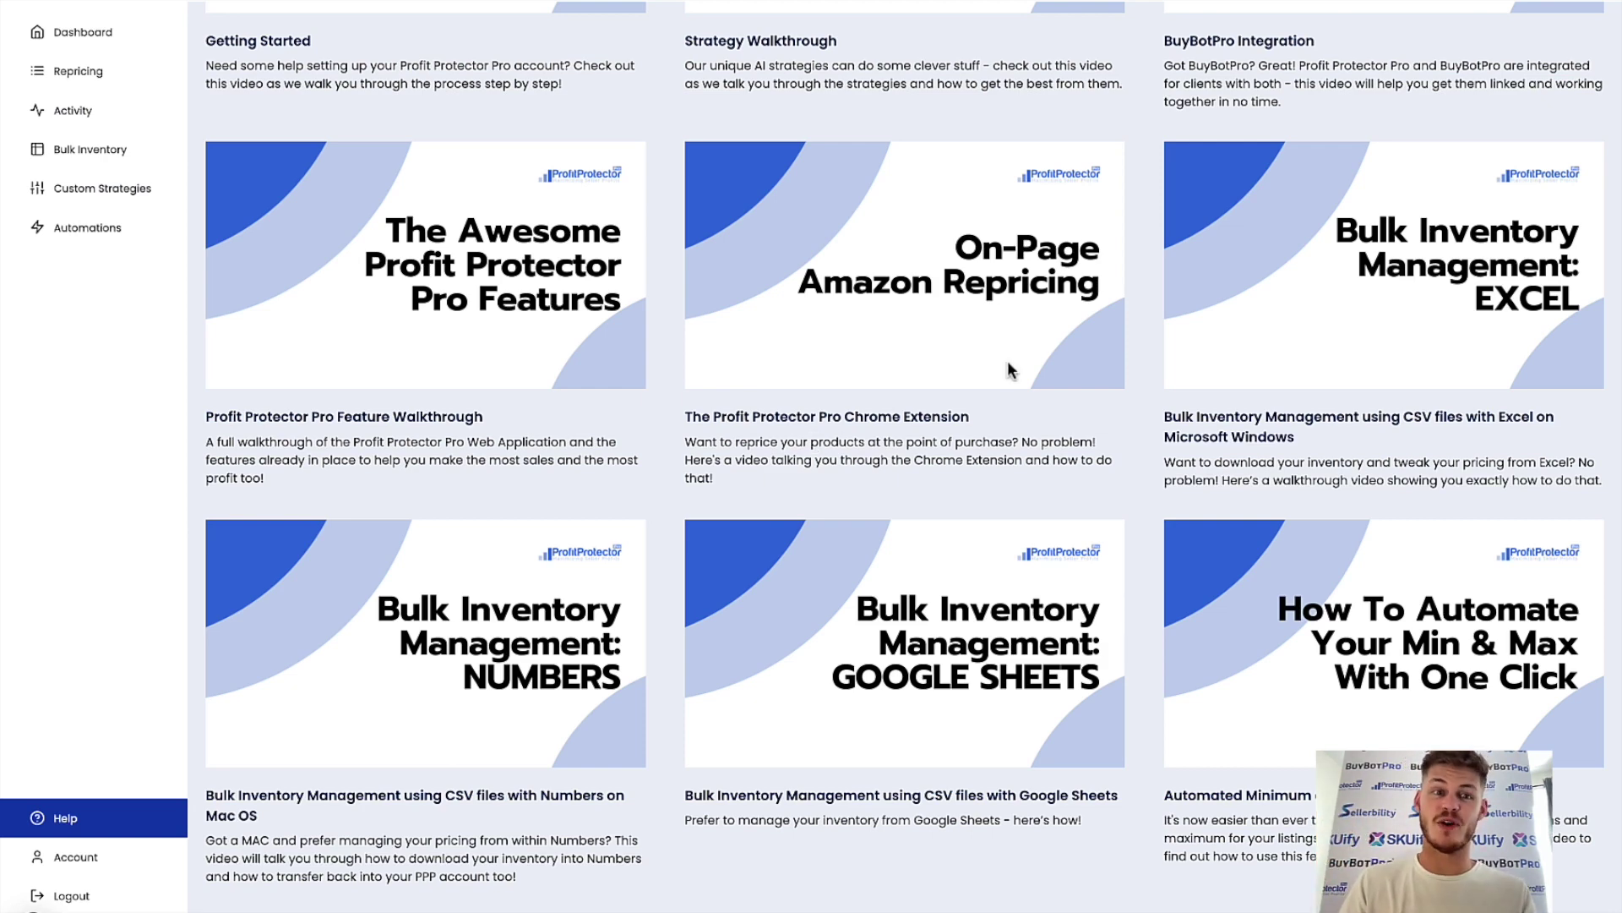
{"action": "scroll", "coordinate": [1008, 360], "scroll_direction": "up", "scroll_amount": 3}
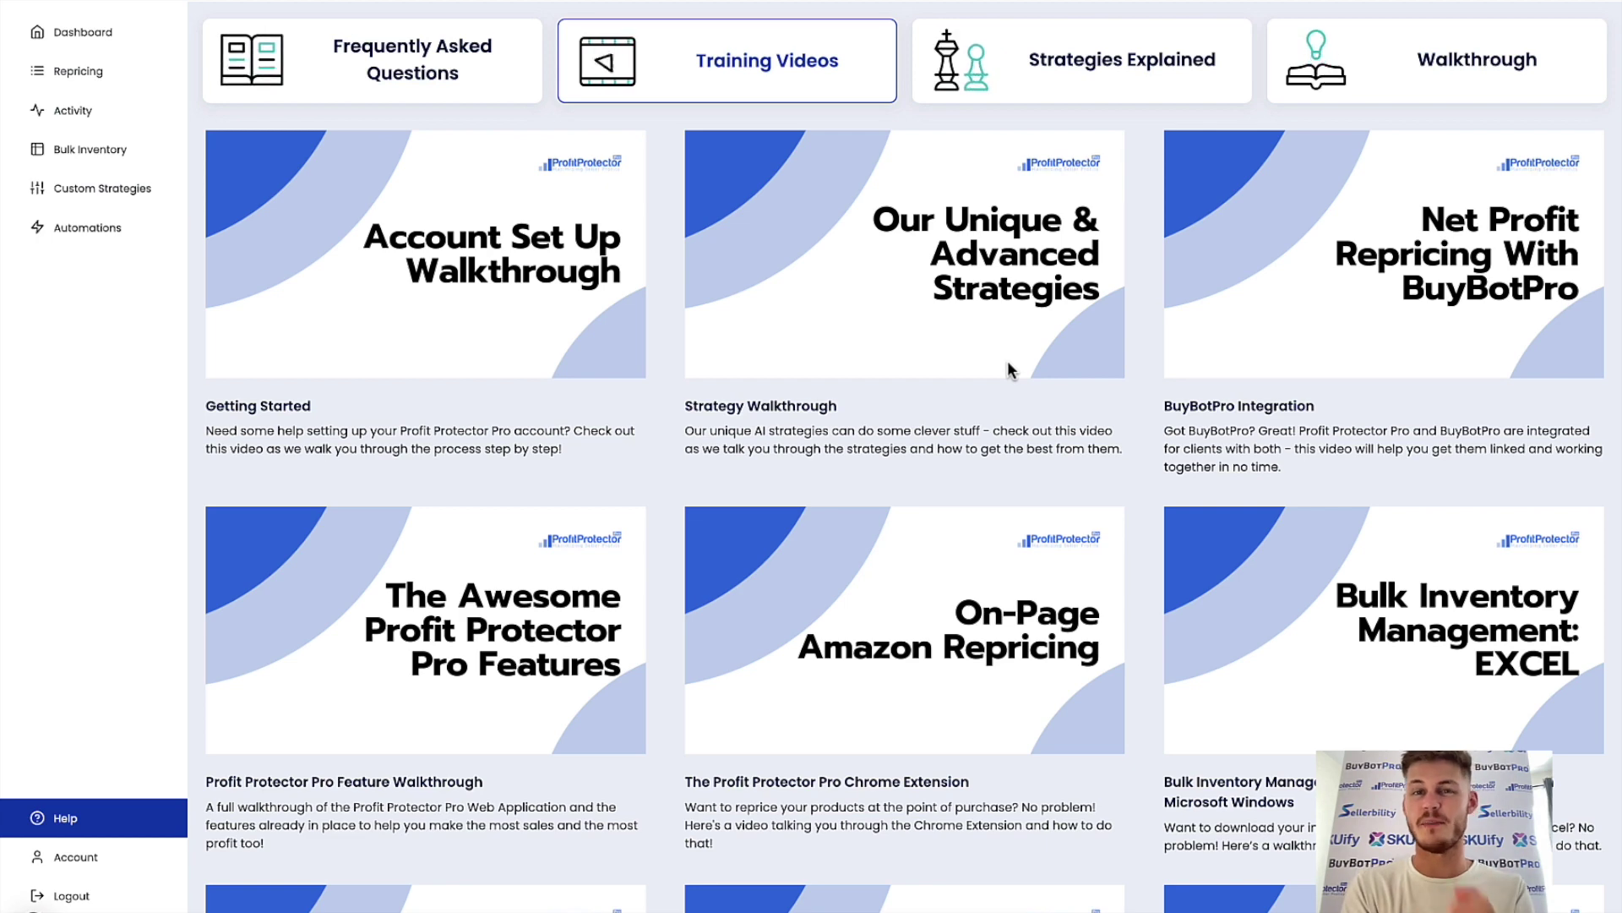
{"action": "scroll", "coordinate": [1161, 514], "scroll_direction": "down", "scroll_amount": 3}
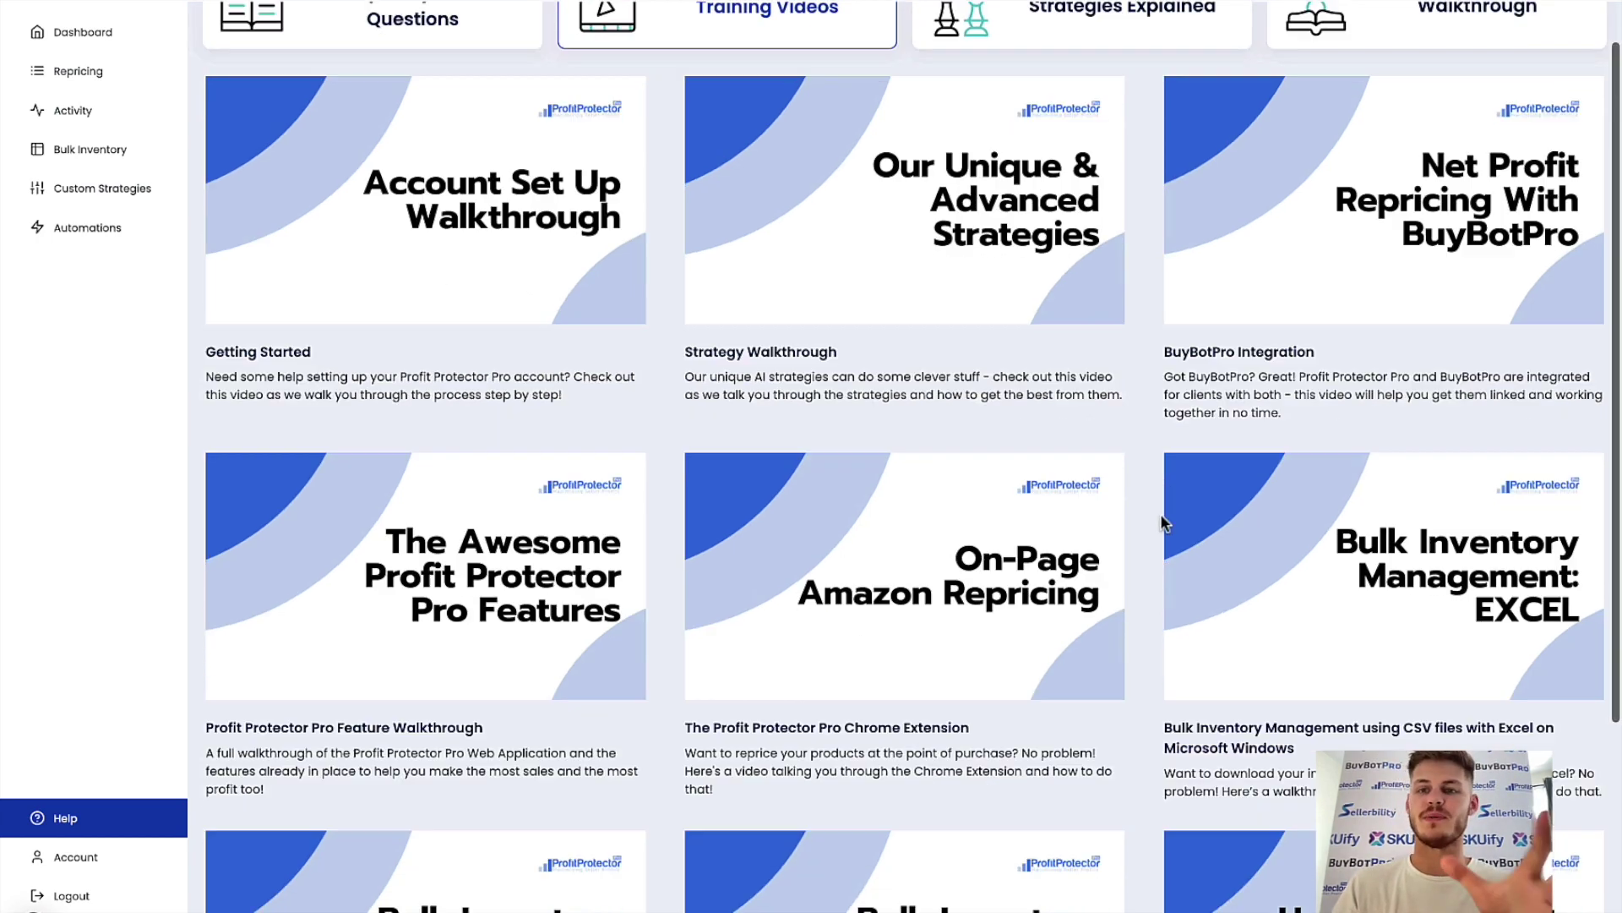
{"action": "scroll", "coordinate": [1159, 514], "scroll_direction": "down", "scroll_amount": 3}
{"action": "scroll", "coordinate": [1160, 513], "scroll_direction": "up", "scroll_amount": 6}
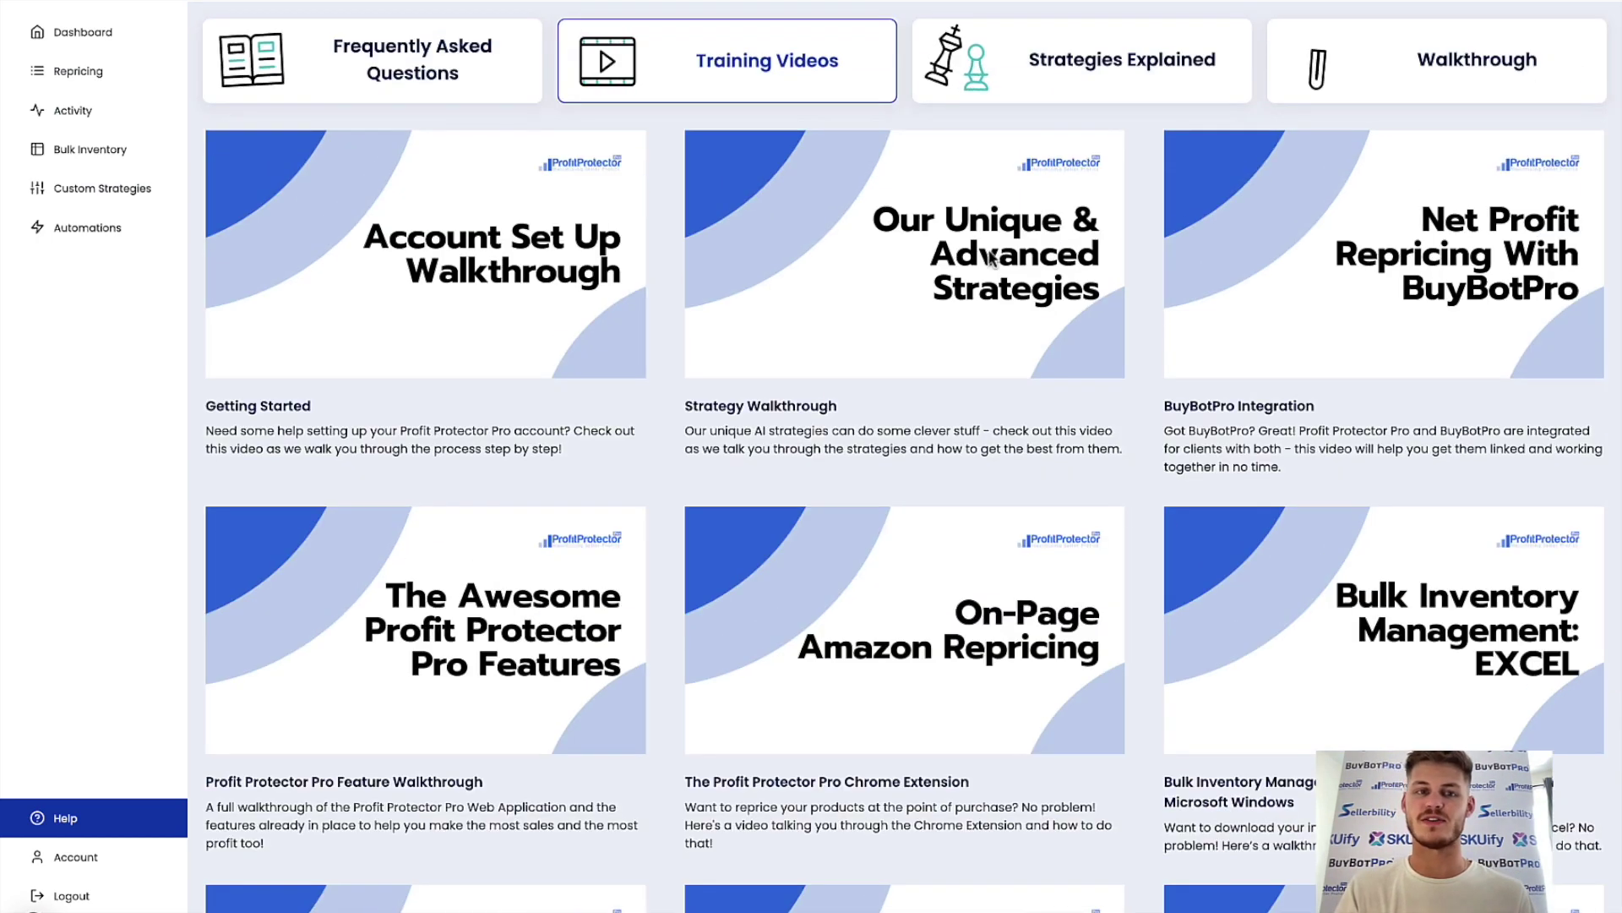
Step: Open Strategies Explained, expand Super Aggressive Dominator, and expand then collapse MF Aggressive Sales Generator
{"action": "left_click", "coordinate": [1033, 54]}
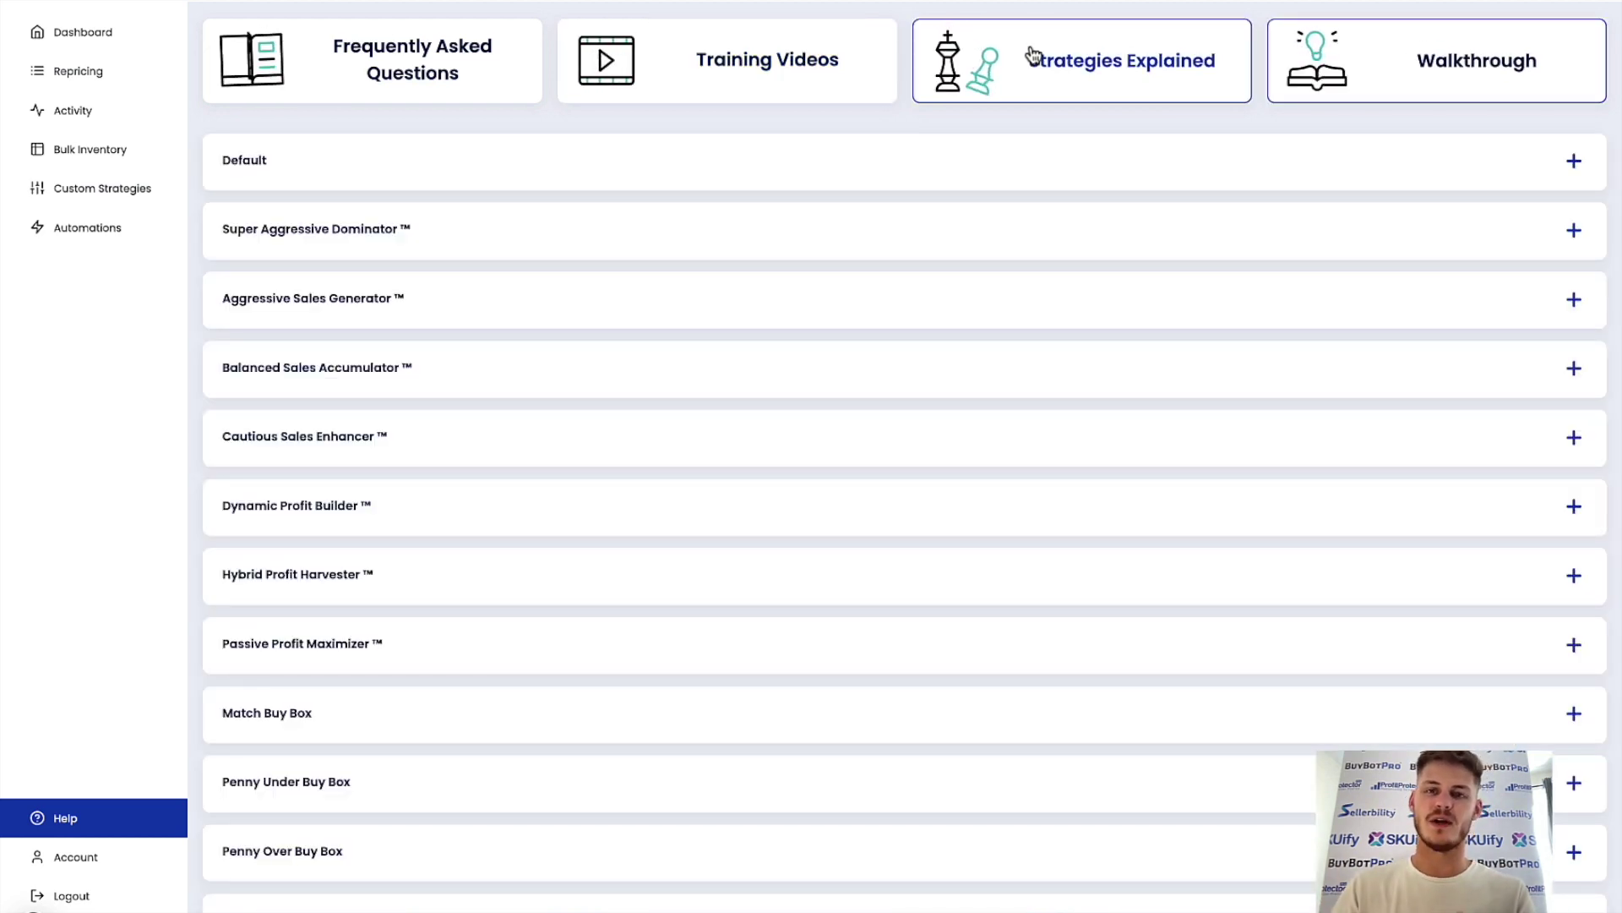
{"action": "left_click", "coordinate": [1248, 224]}
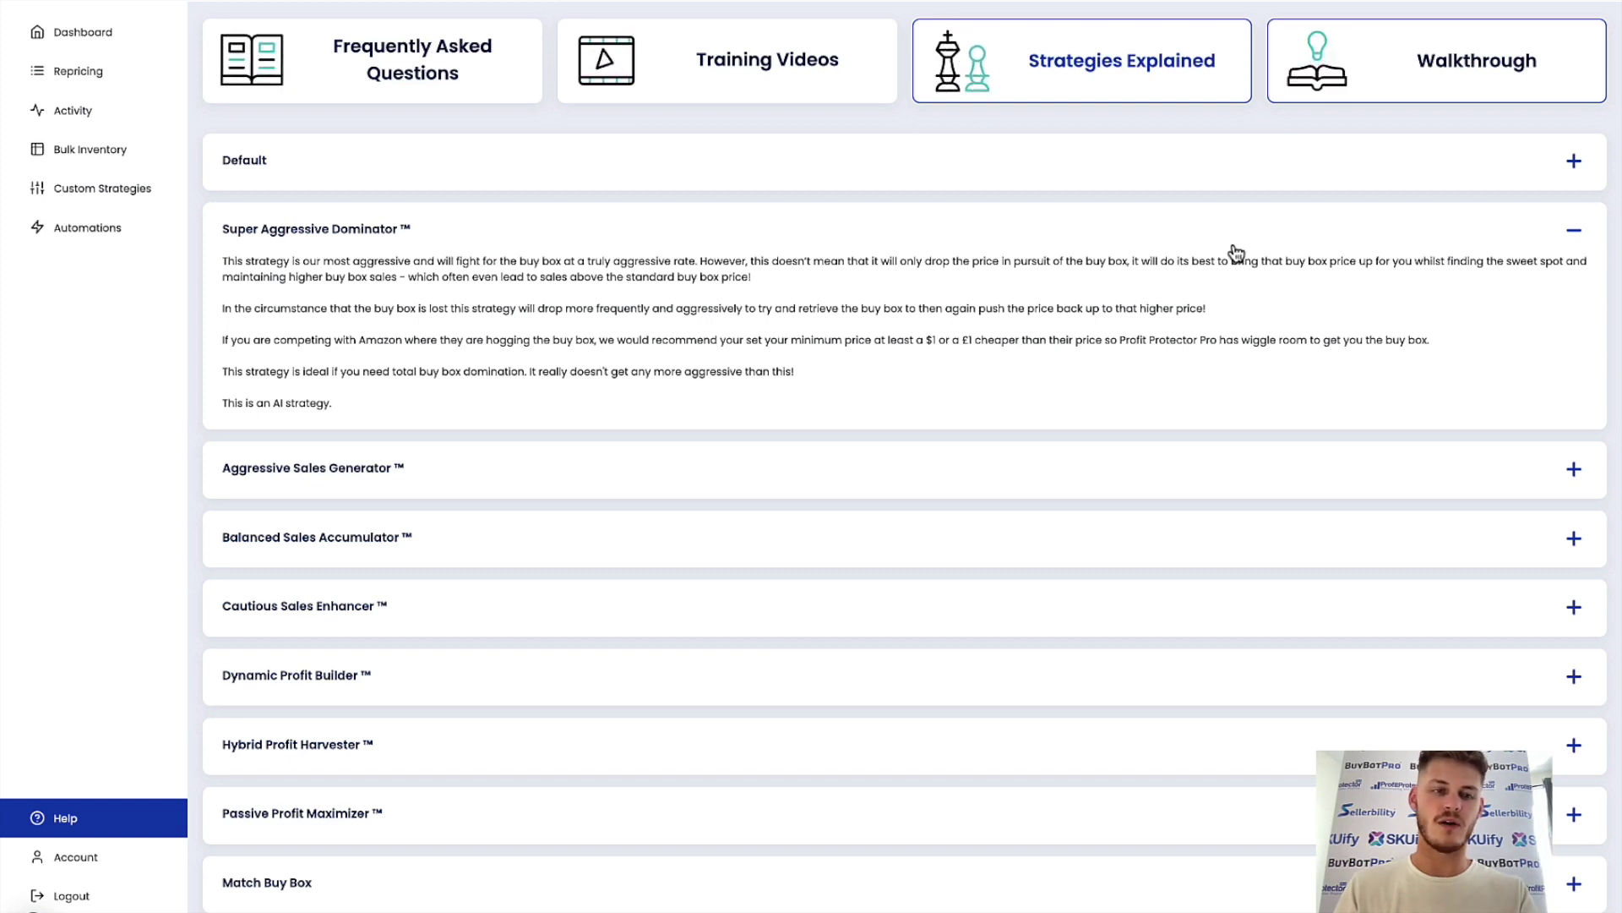
{"action": "scroll", "coordinate": [1274, 755], "scroll_direction": "down", "scroll_amount": 3}
{"action": "scroll", "coordinate": [1274, 756], "scroll_direction": "down", "scroll_amount": 8}
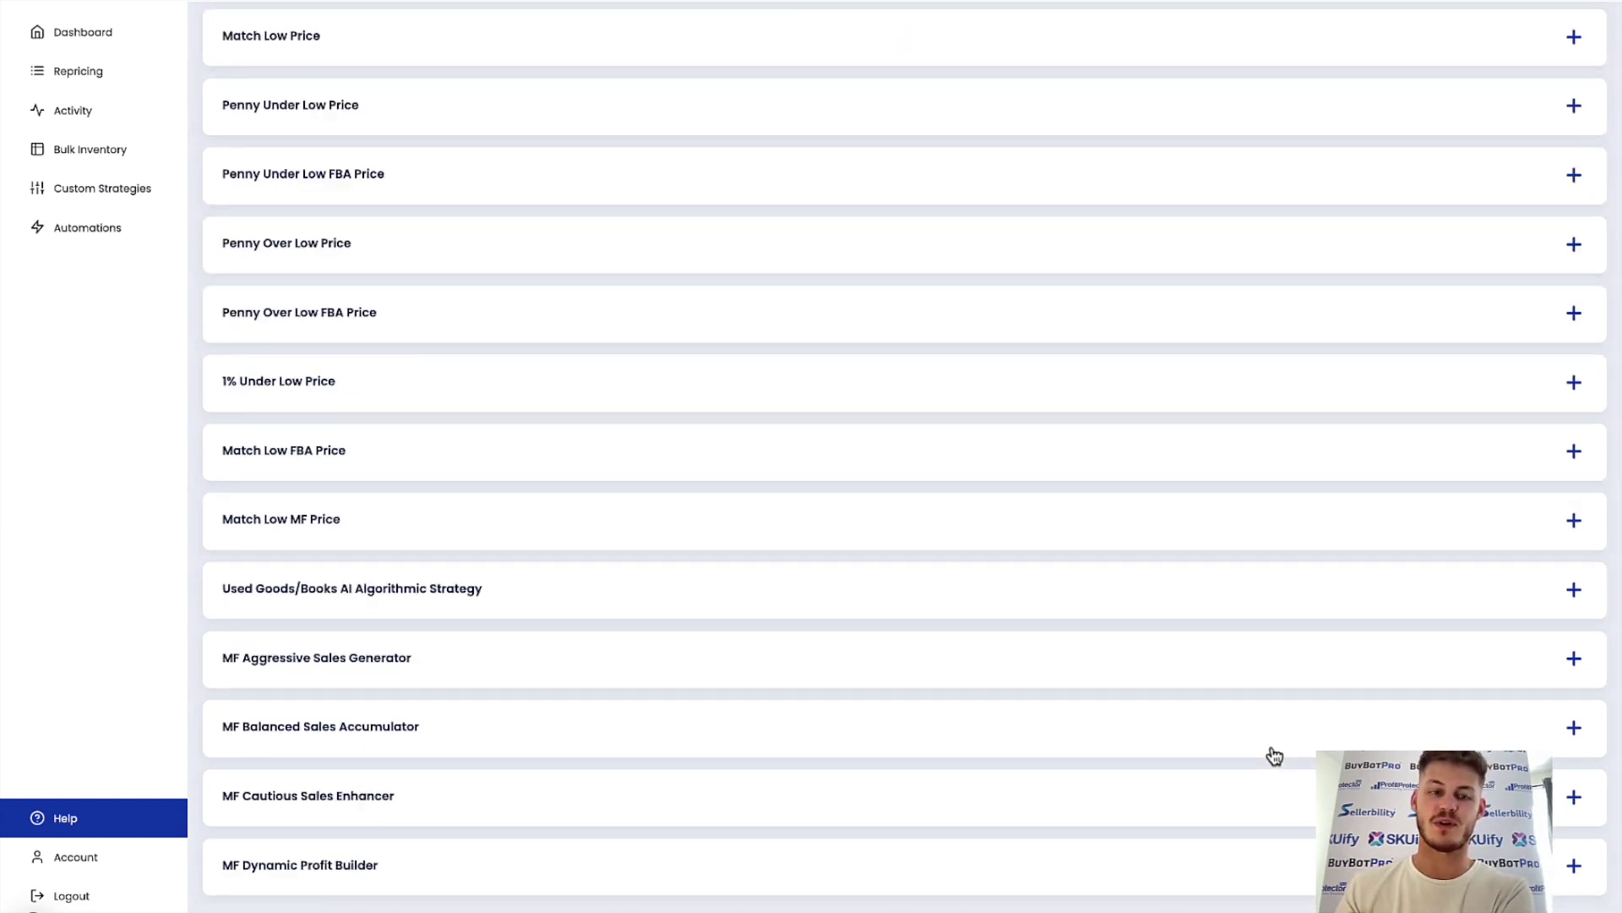
{"action": "left_click", "coordinate": [1283, 670]}
{"action": "scroll", "coordinate": [1279, 685], "scroll_direction": "down", "scroll_amount": 2}
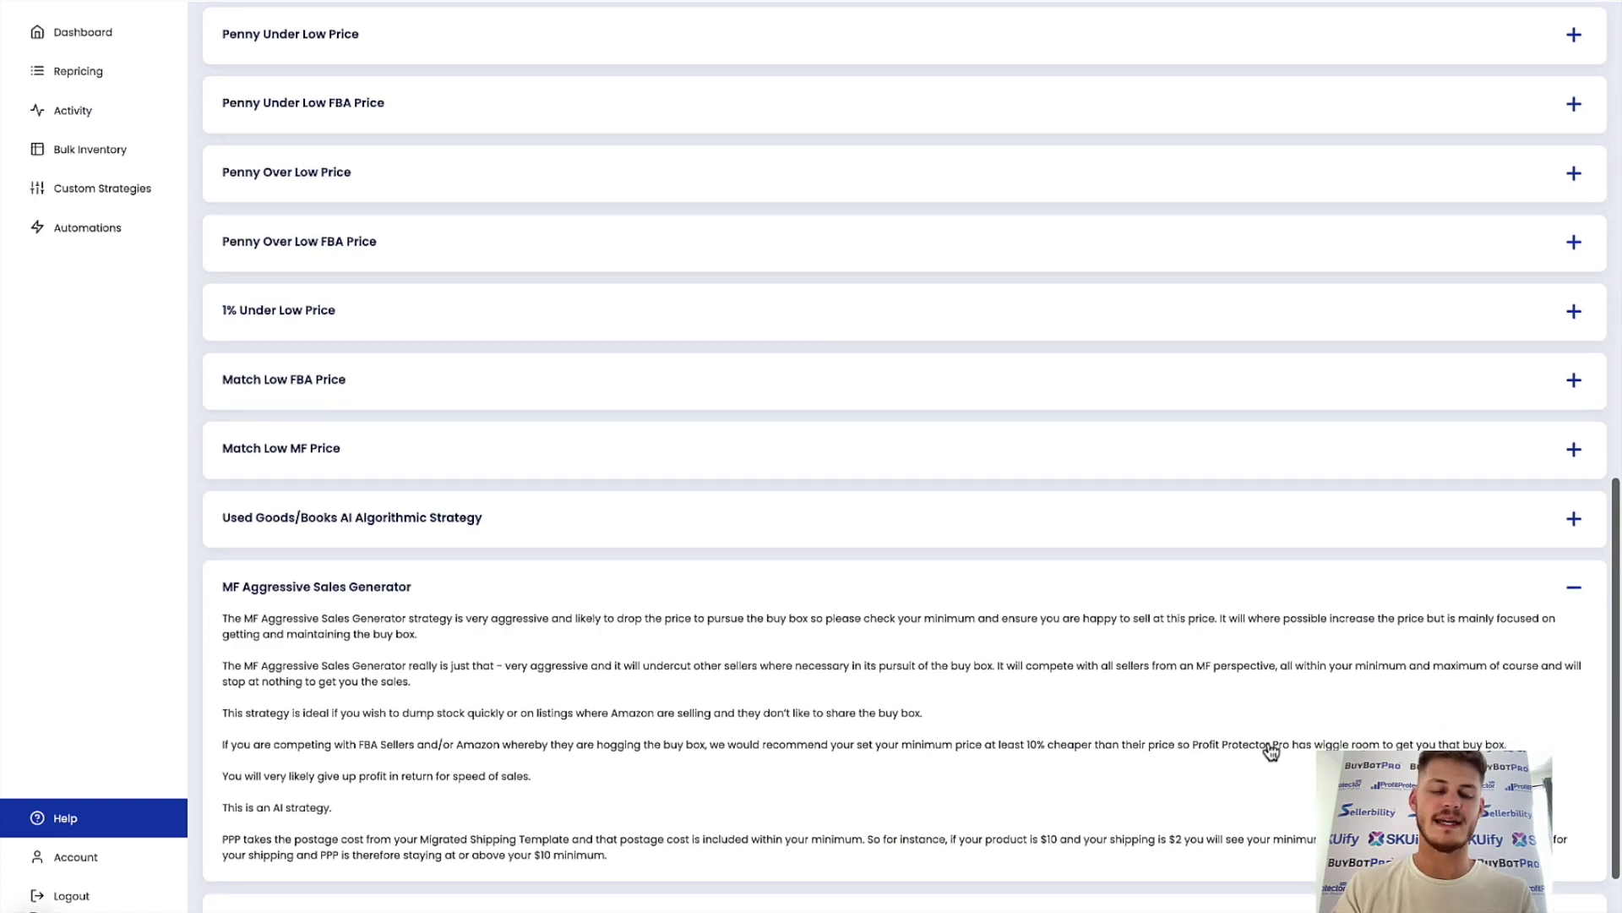
{"action": "left_click", "coordinate": [1268, 596]}
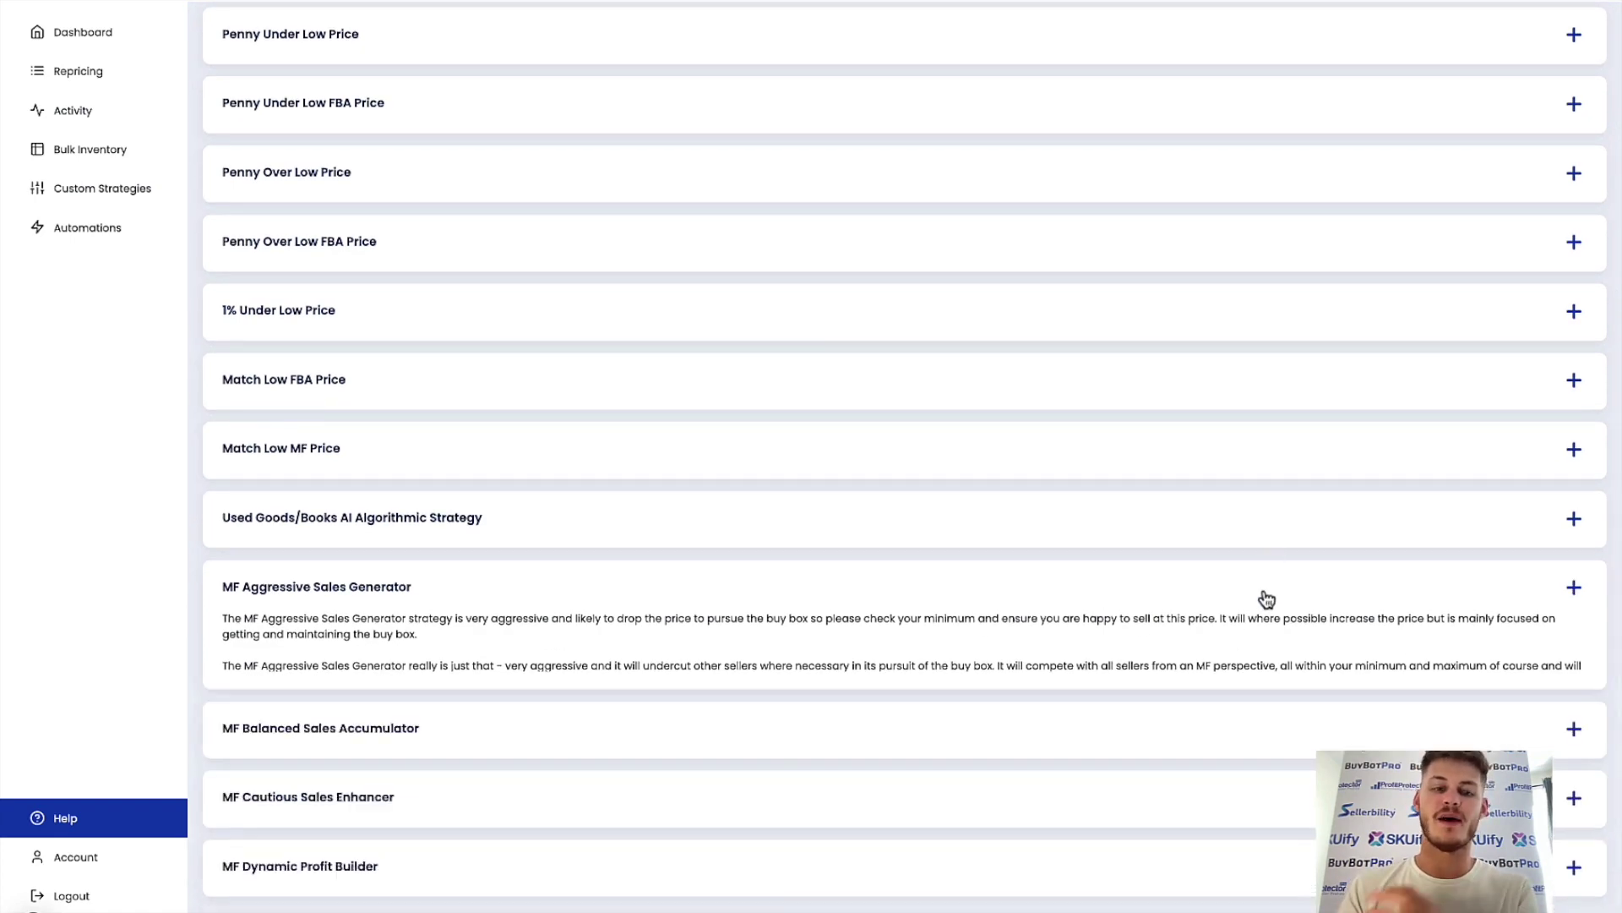
{"action": "scroll", "coordinate": [1268, 507], "scroll_direction": "up", "scroll_amount": 15}
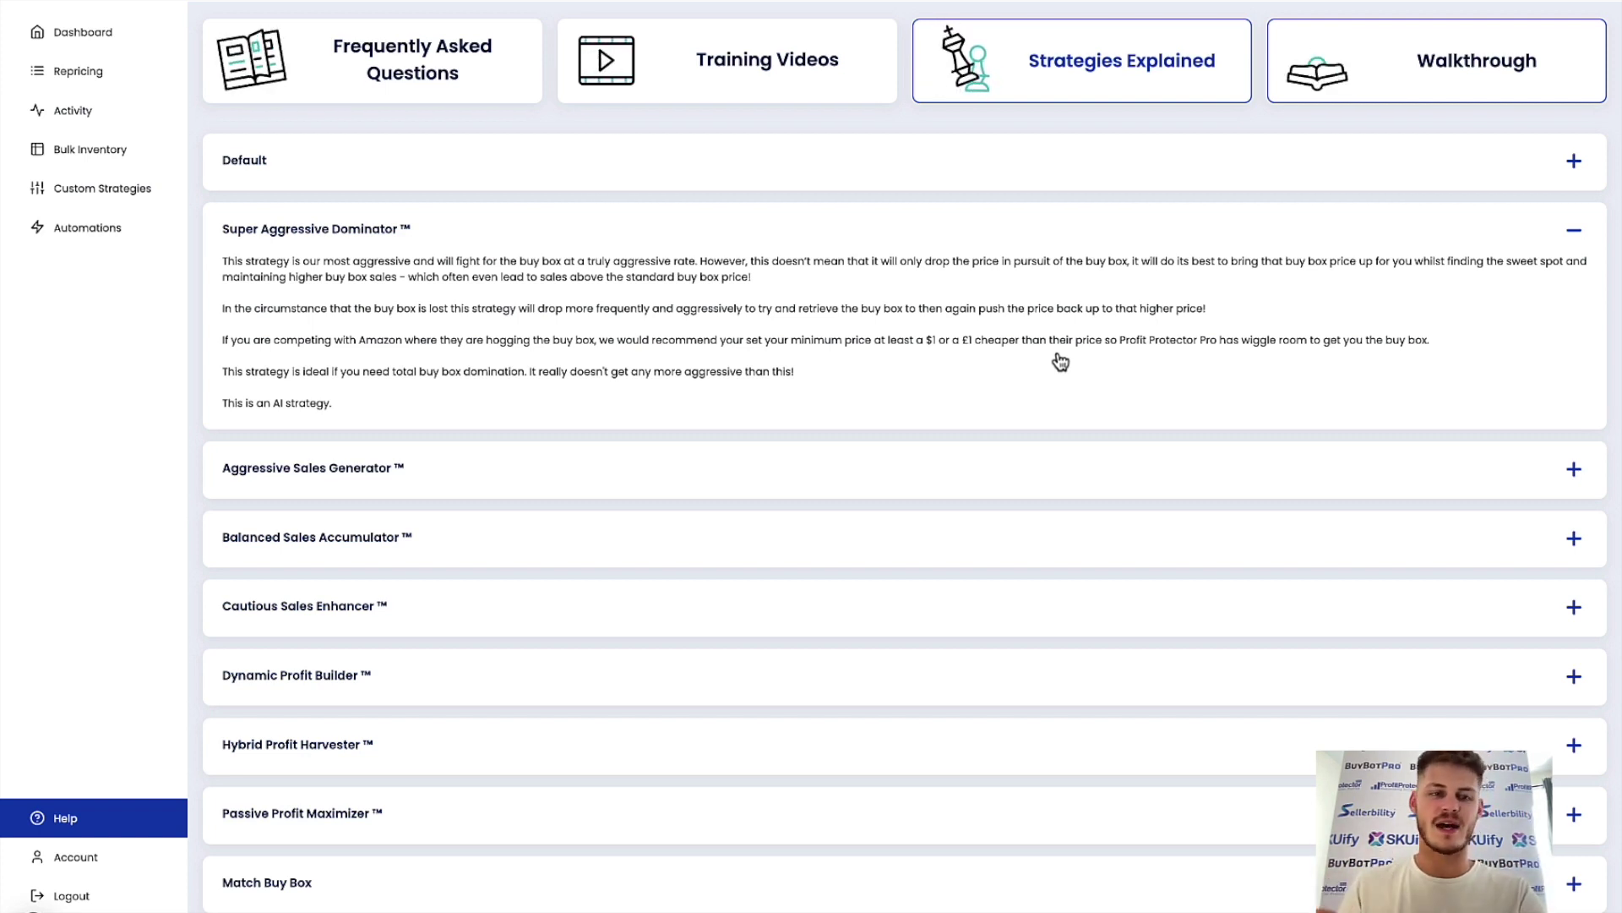
{"action": "scroll", "coordinate": [1061, 361], "scroll_direction": "down", "scroll_amount": 3}
Step: Expand and collapse Passive Profit Maximizer, then collapse Super Aggressive Dominator
{"action": "left_click", "coordinate": [604, 622]}
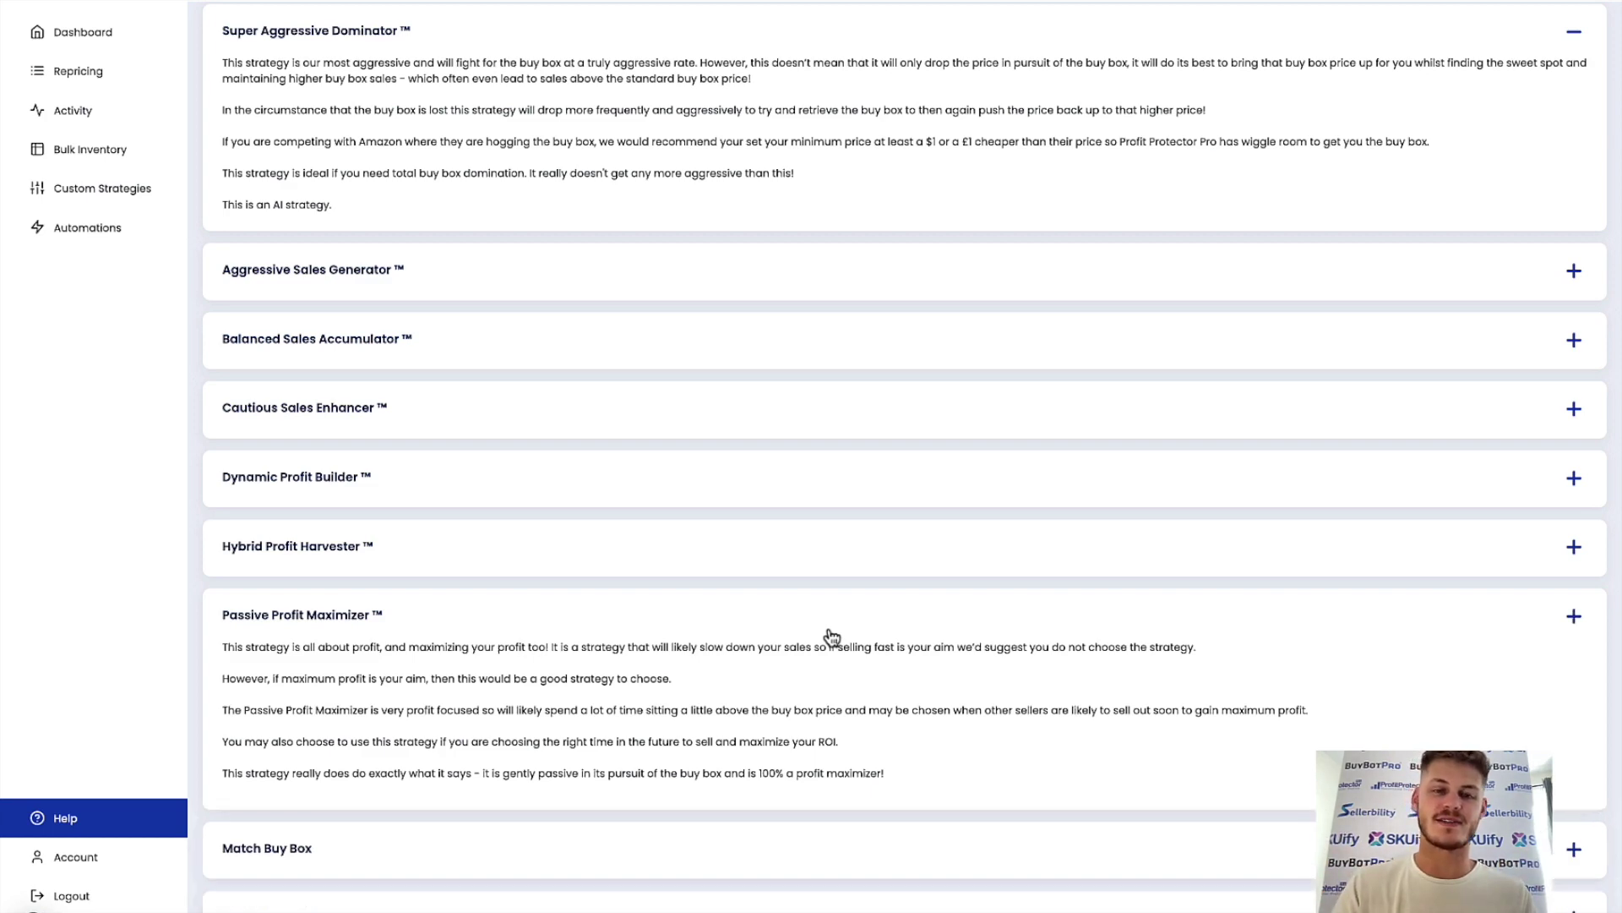
{"action": "left_click", "coordinate": [830, 631]}
{"action": "scroll", "coordinate": [888, 266], "scroll_direction": "up", "scroll_amount": 3}
{"action": "left_click", "coordinate": [961, 138]}
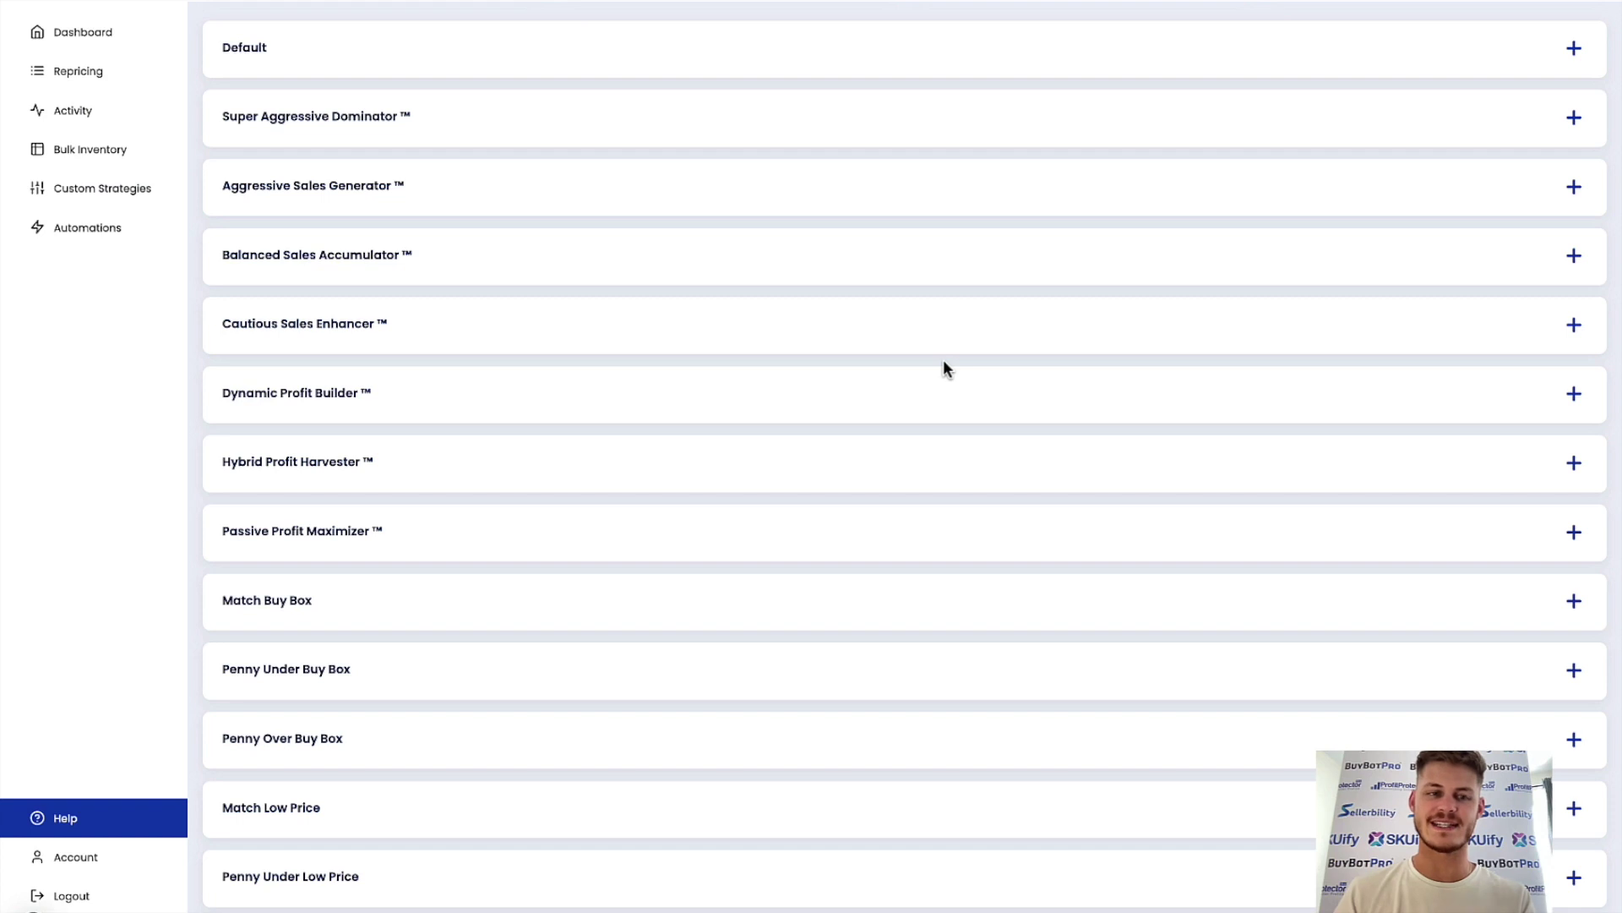
{"action": "scroll", "coordinate": [943, 369], "scroll_direction": "down", "scroll_amount": 6}
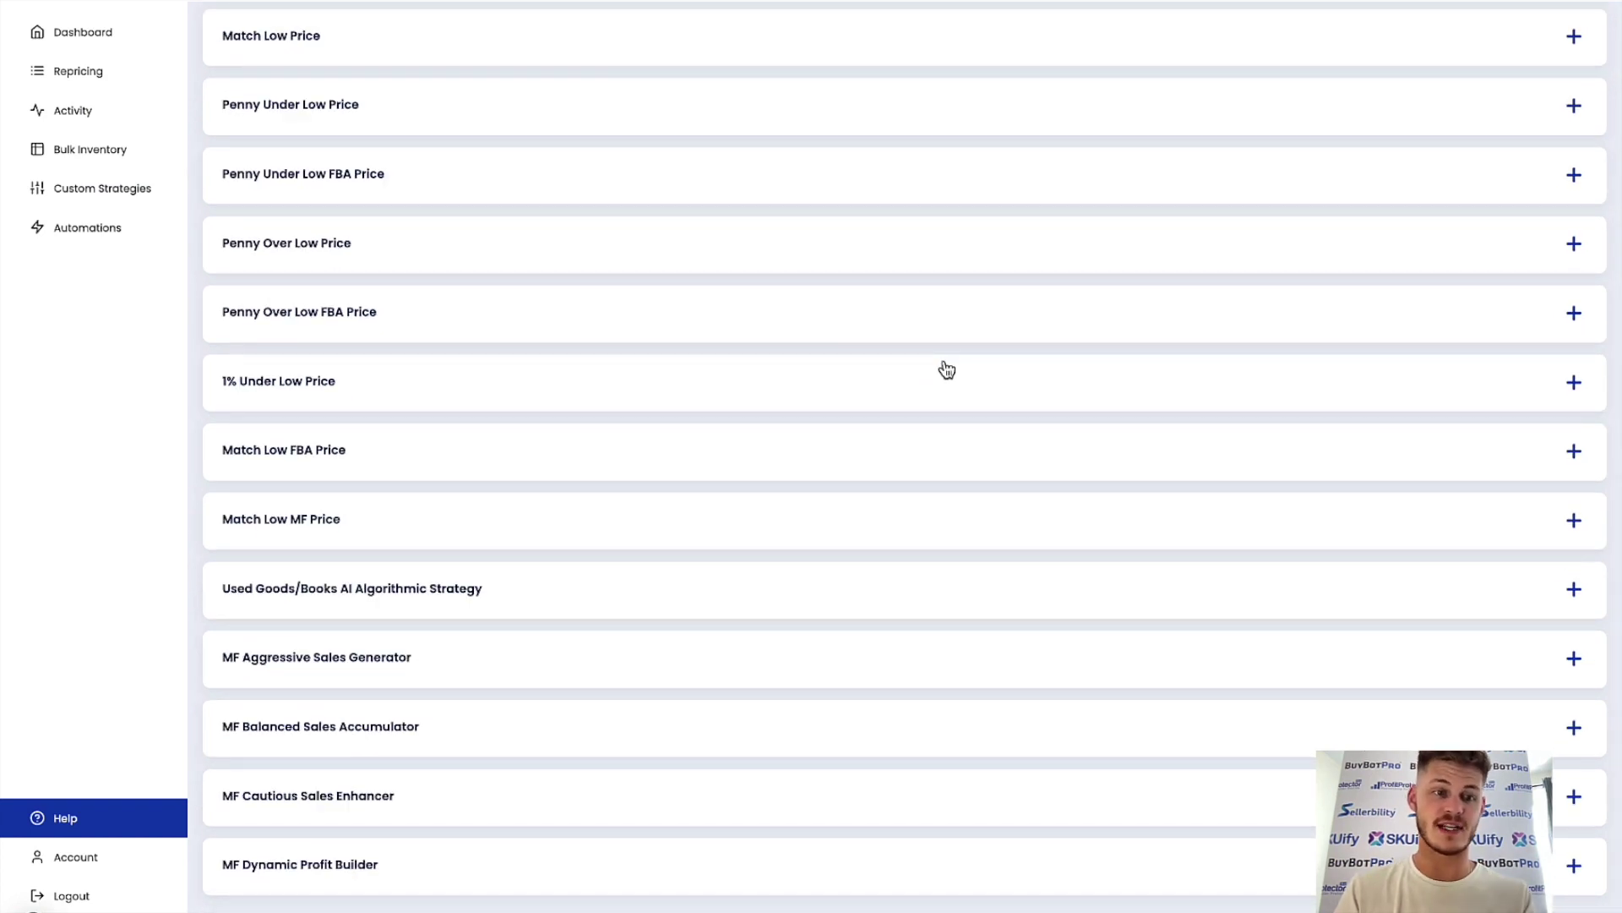
{"action": "scroll", "coordinate": [947, 370], "scroll_direction": "up", "scroll_amount": 10}
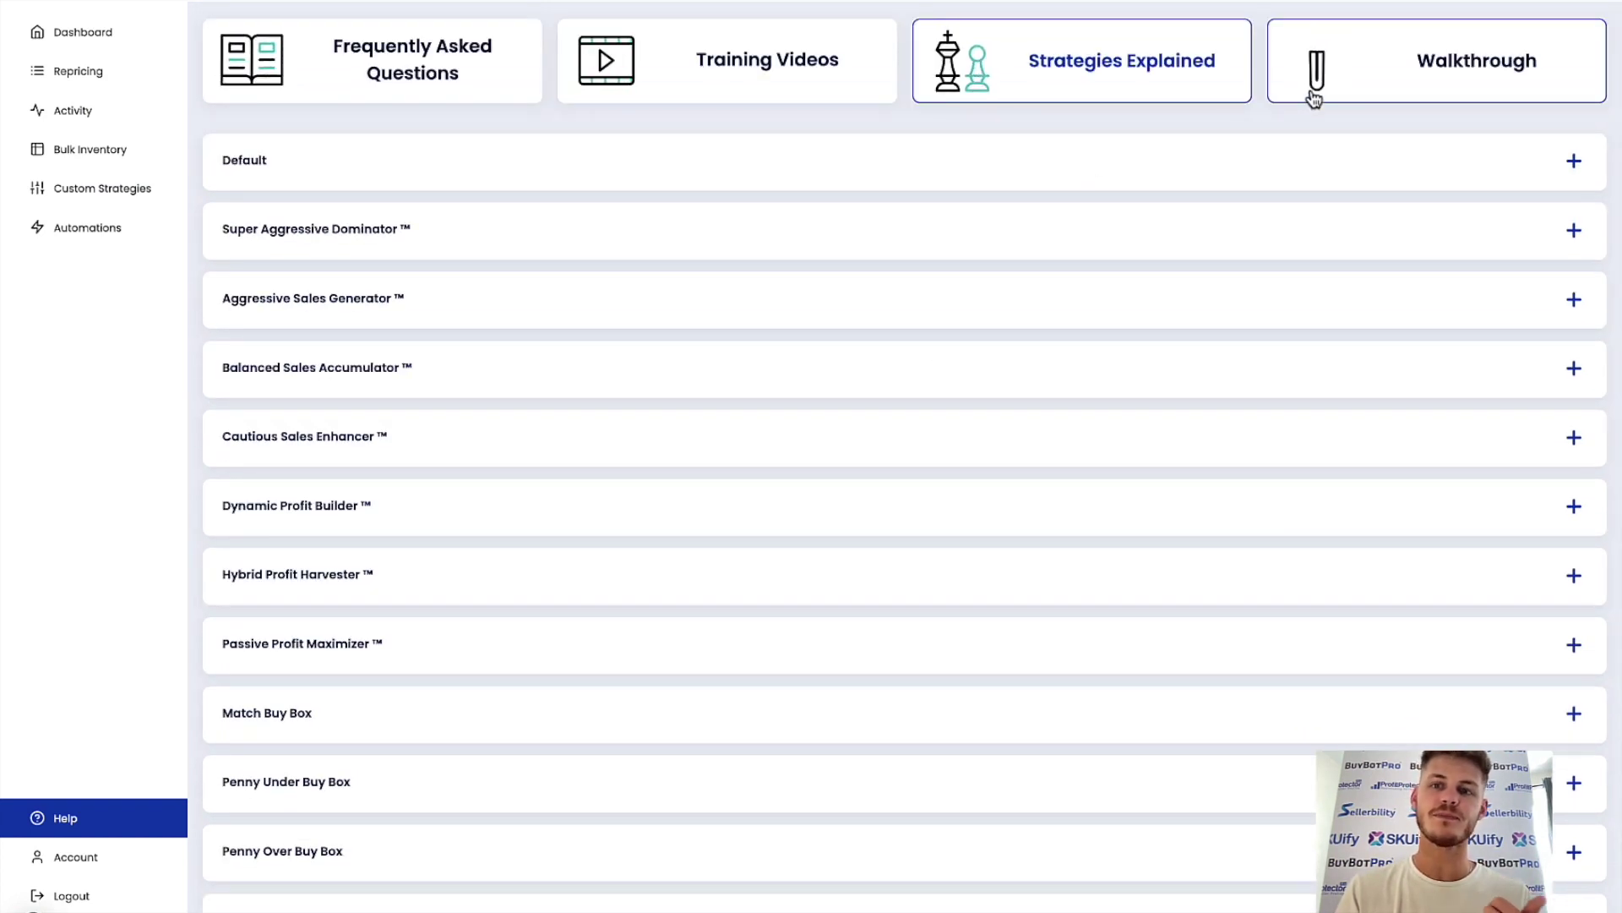
{"action": "left_click", "coordinate": [1314, 95]}
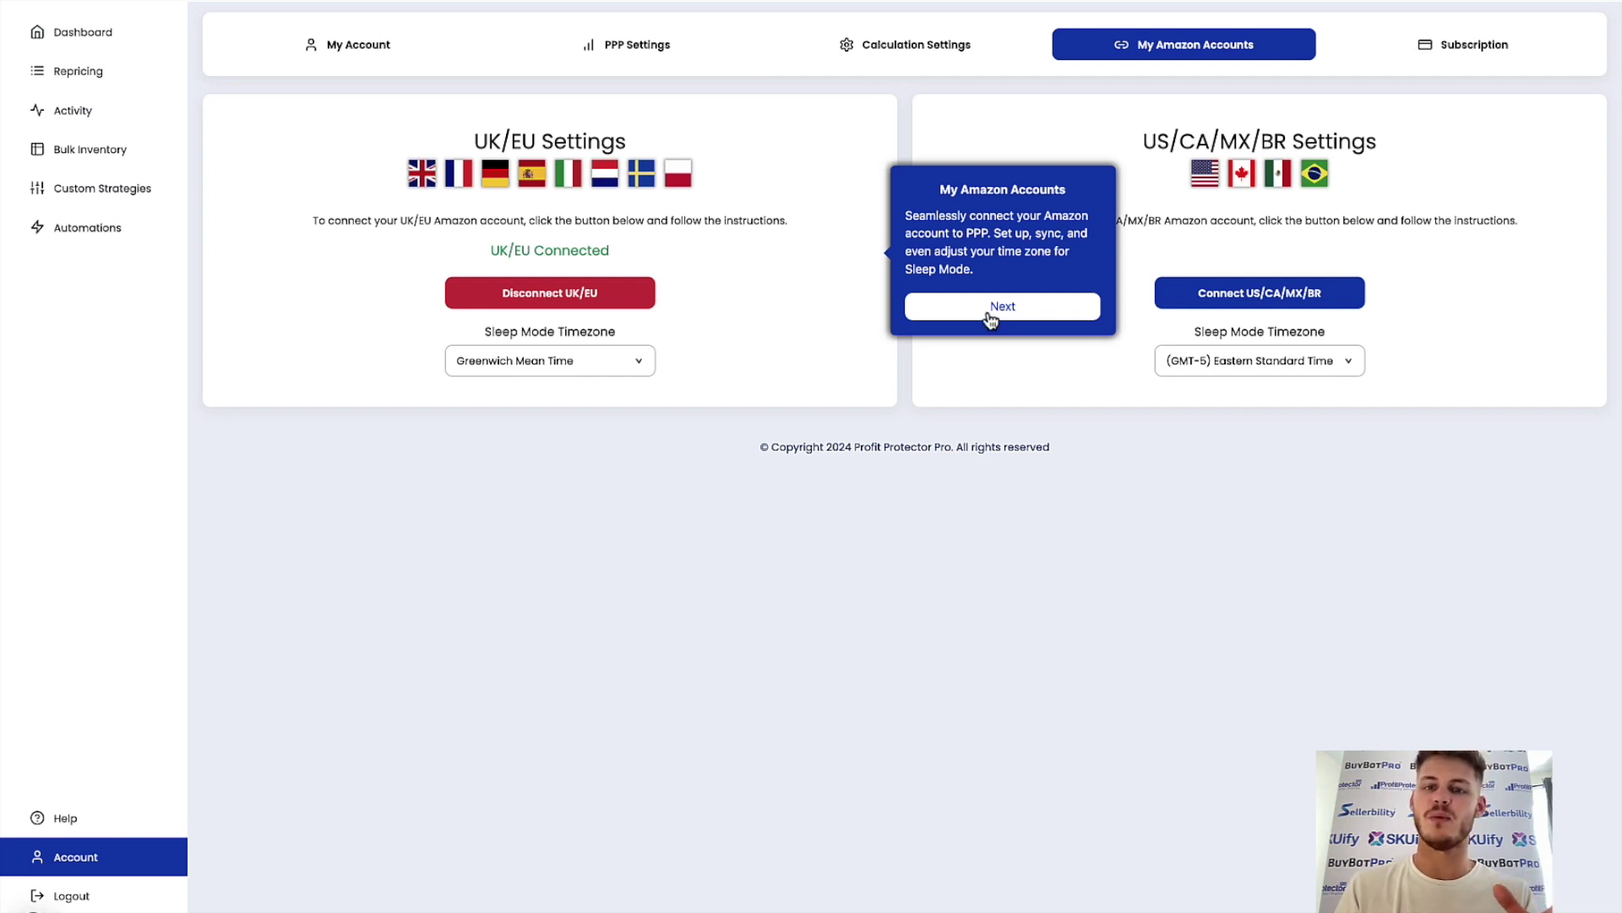
Step: Advance the walkthrough to its PPP Boost step, then return to the Help section
{"action": "left_click", "coordinate": [991, 309]}
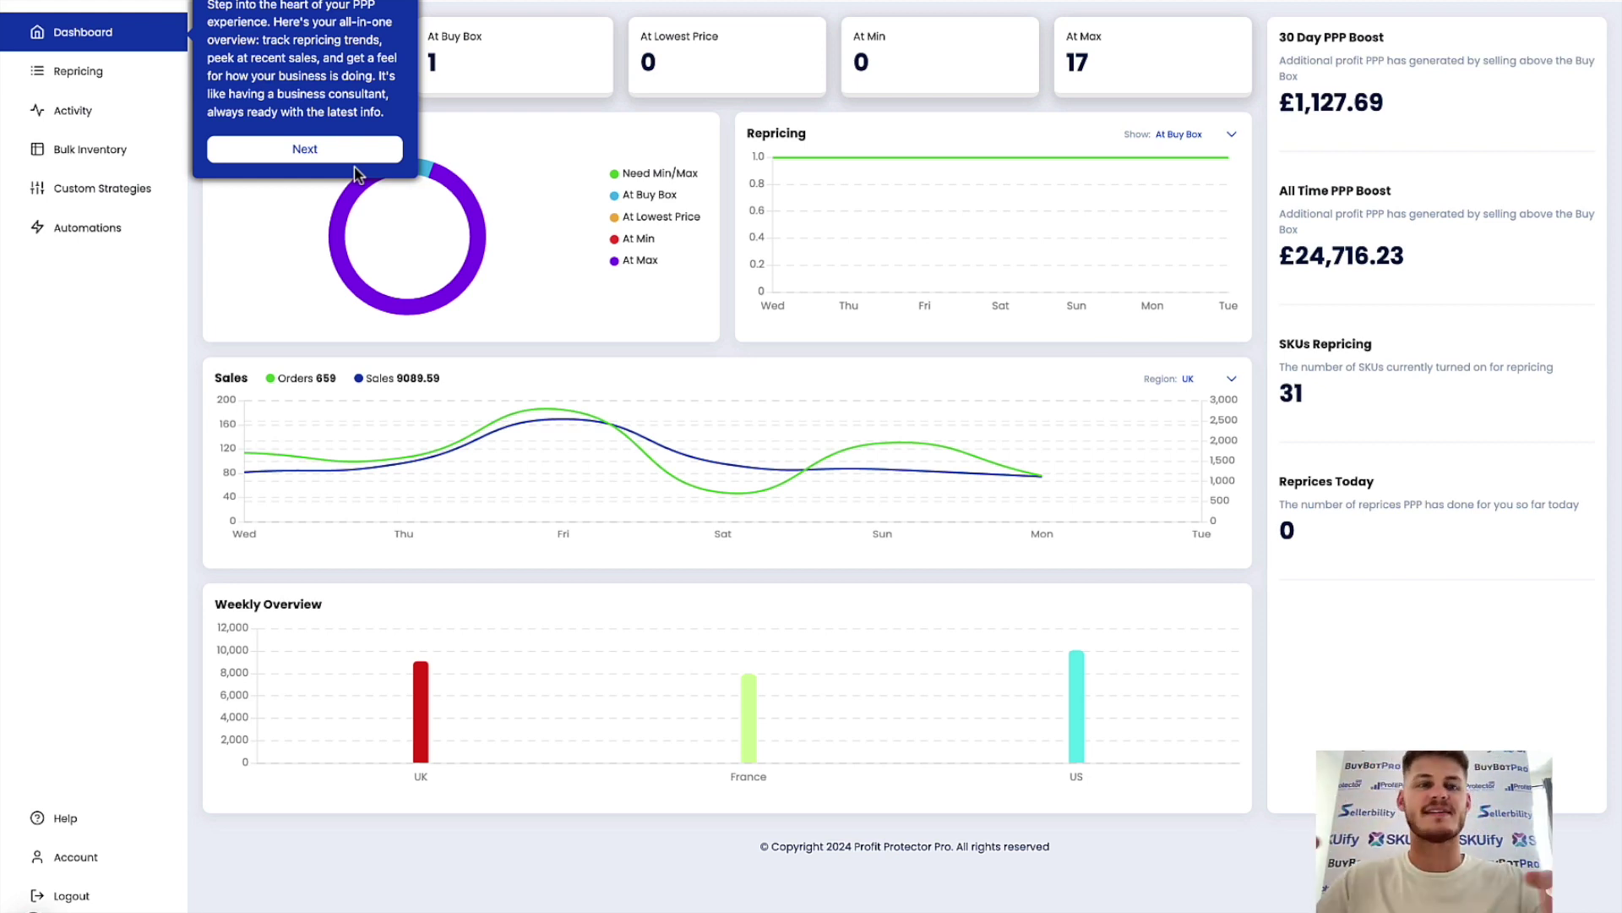
{"action": "left_click", "coordinate": [352, 158]}
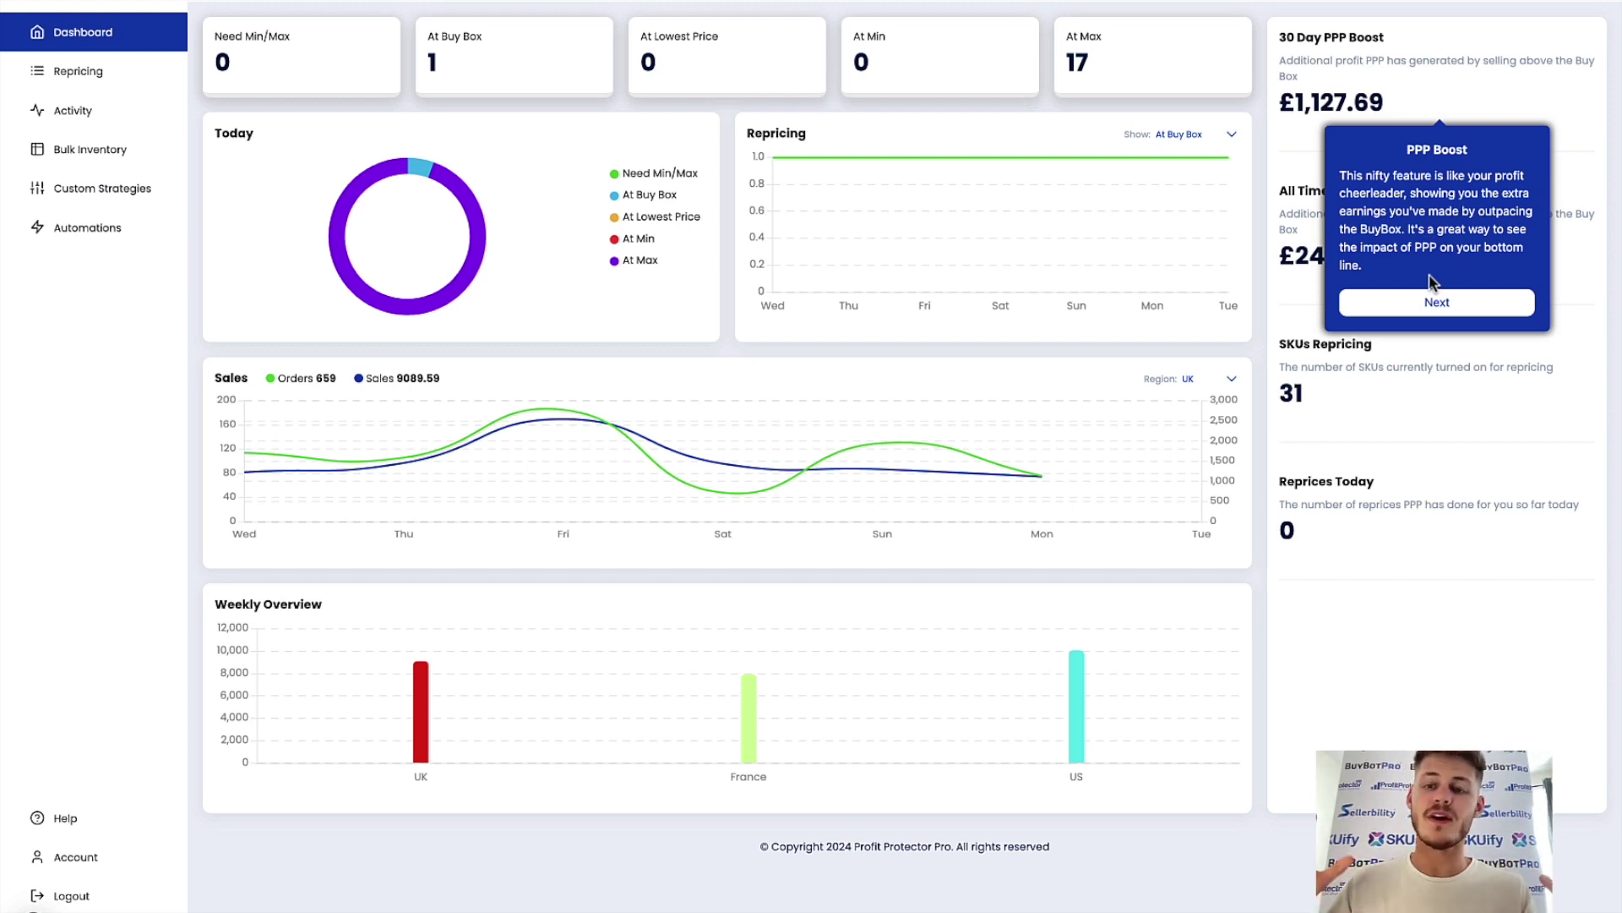
{"action": "left_click", "coordinate": [65, 817]}
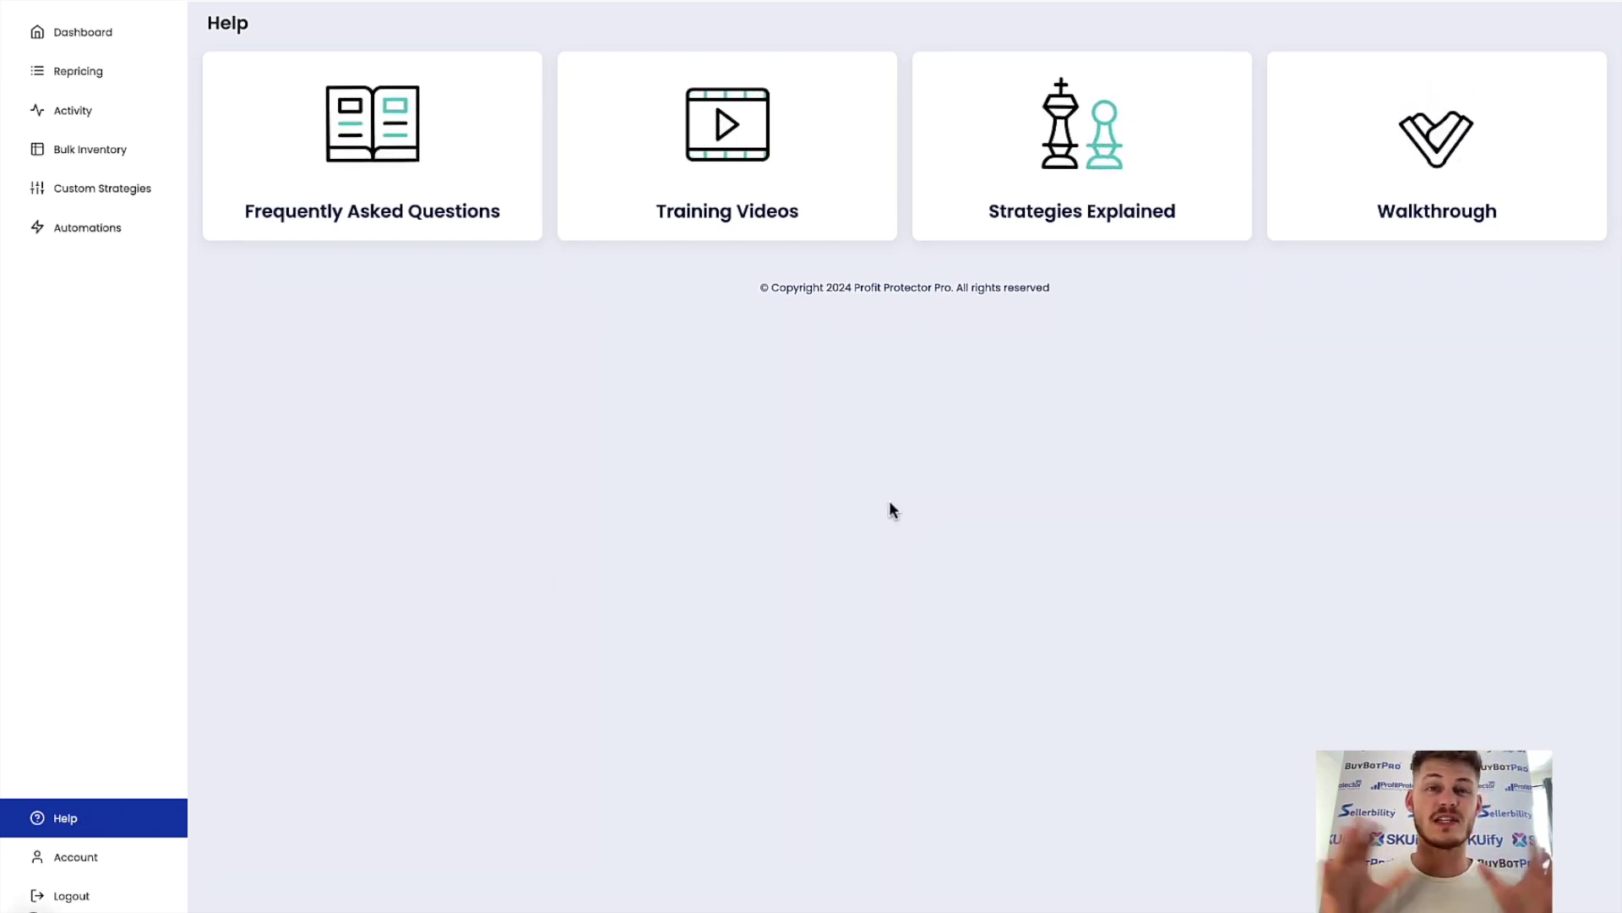